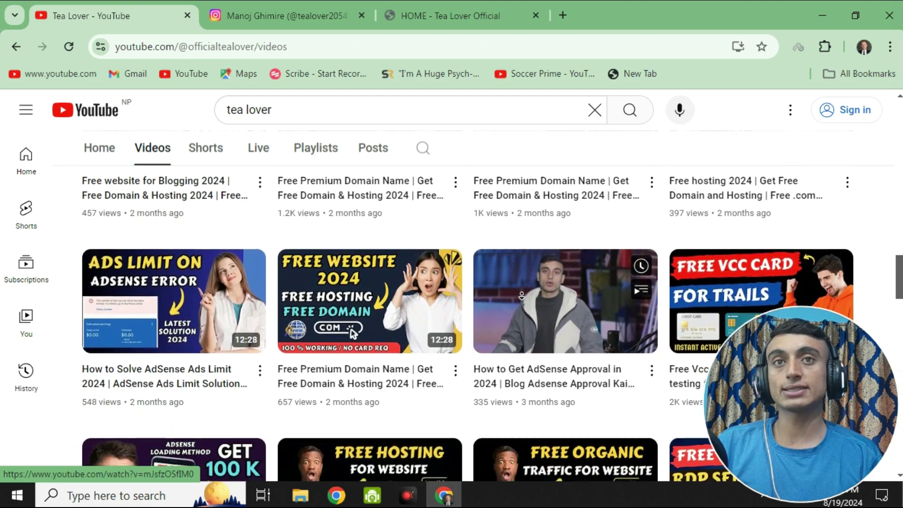
- Scroll down the Tea Lover channel's Videos grid toward older uploads
scroll(521, 295, "down", 2)
scroll(520, 295, "down", 1)
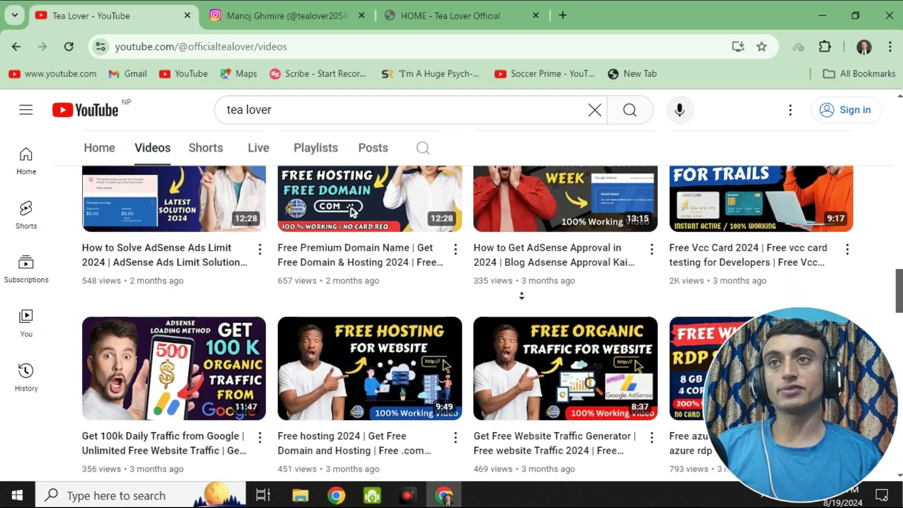
scroll(521, 295, "down", 1)
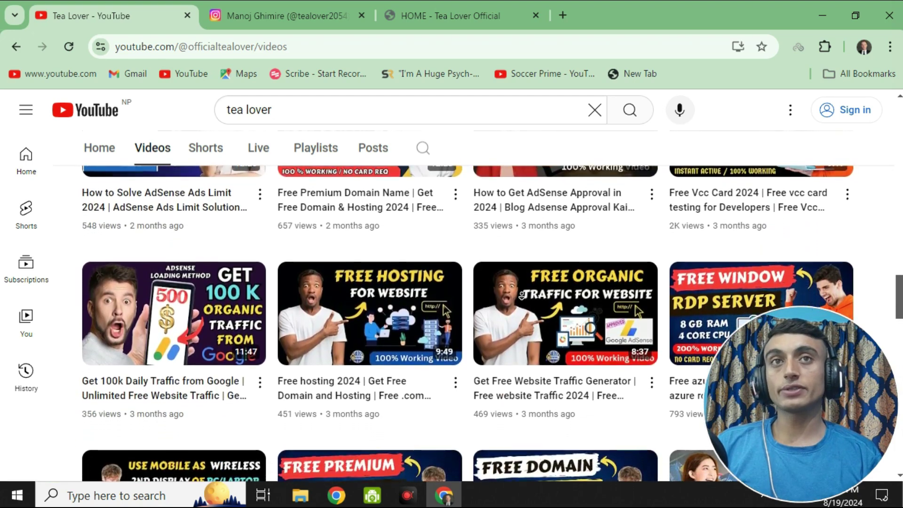
scroll(521, 295, "down", 1)
scroll(521, 295, "down", 1)
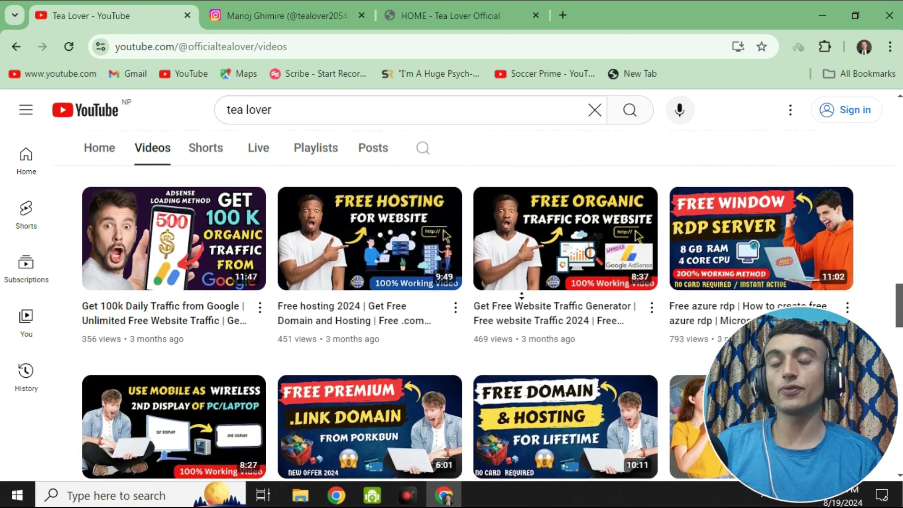
scroll(521, 295, "down", 1)
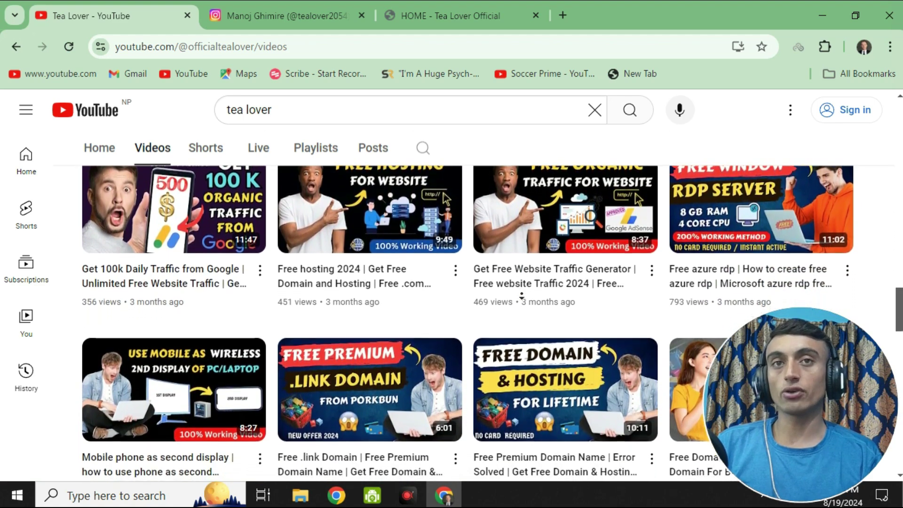
scroll(521, 295, "down", 2)
- Browse further down the older videos, then open a blank new browser tab
scroll(521, 295, "down", 1)
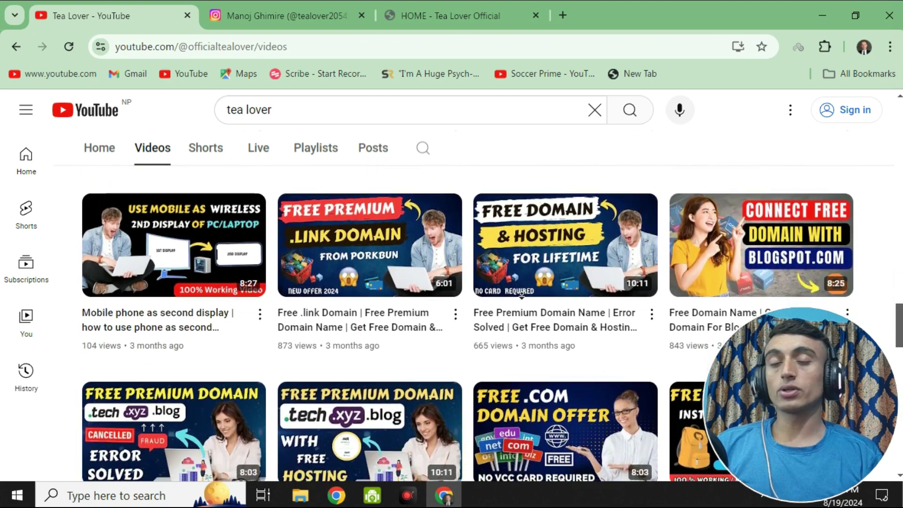
scroll(521, 296, "down", 1)
scroll(521, 295, "down", 1)
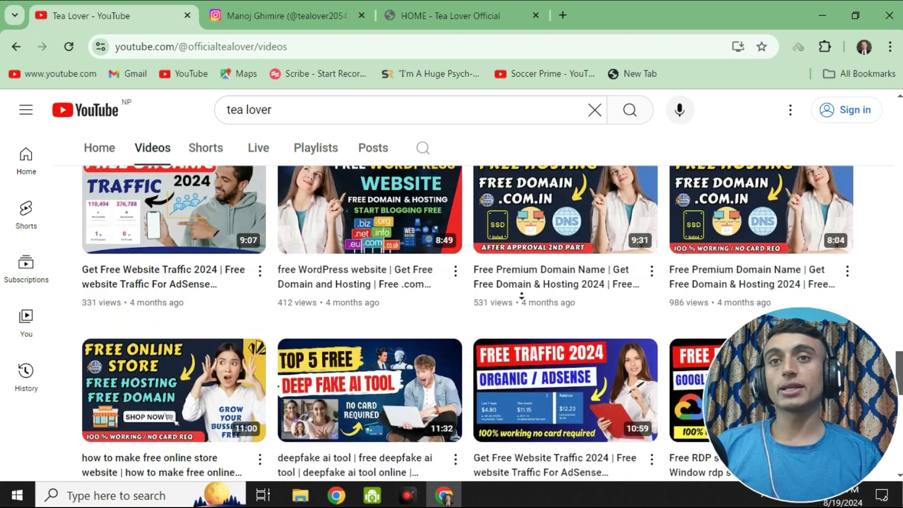
scroll(521, 295, "down", 1)
scroll(521, 295, "down", 1)
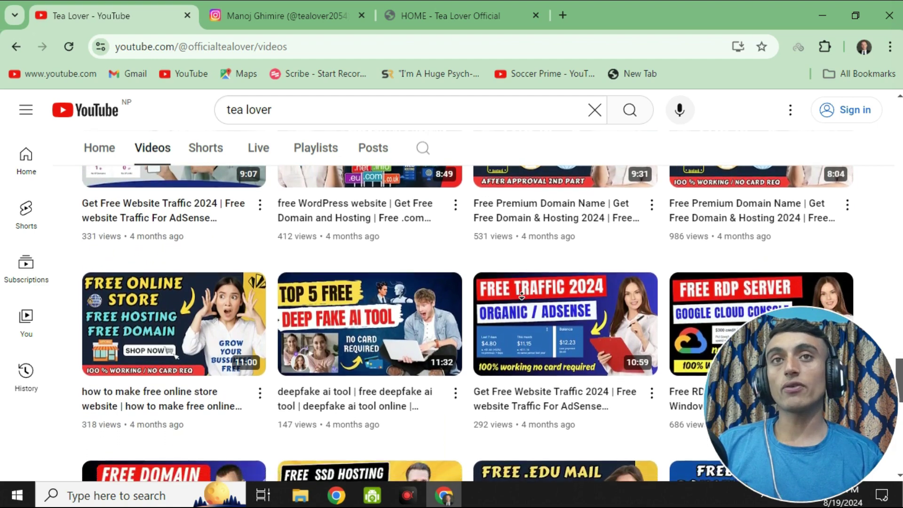
scroll(521, 295, "down", 1)
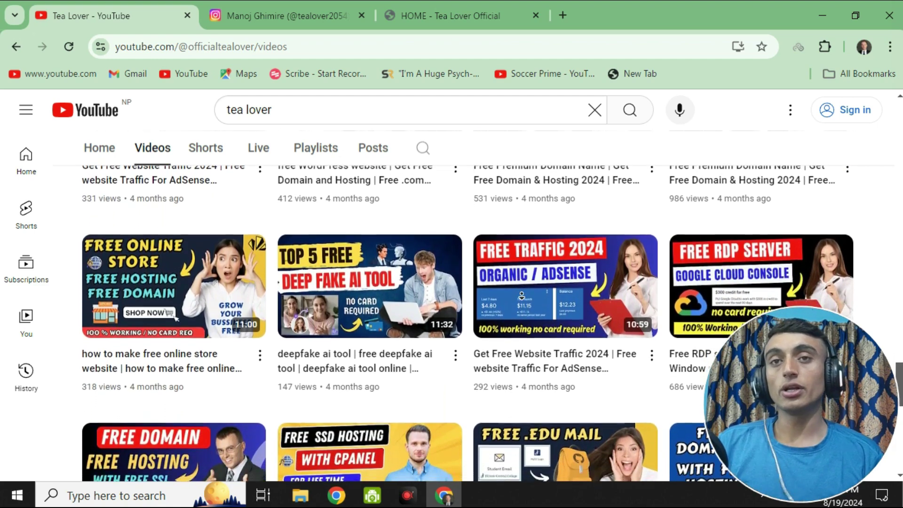
scroll(521, 295, "down", 1)
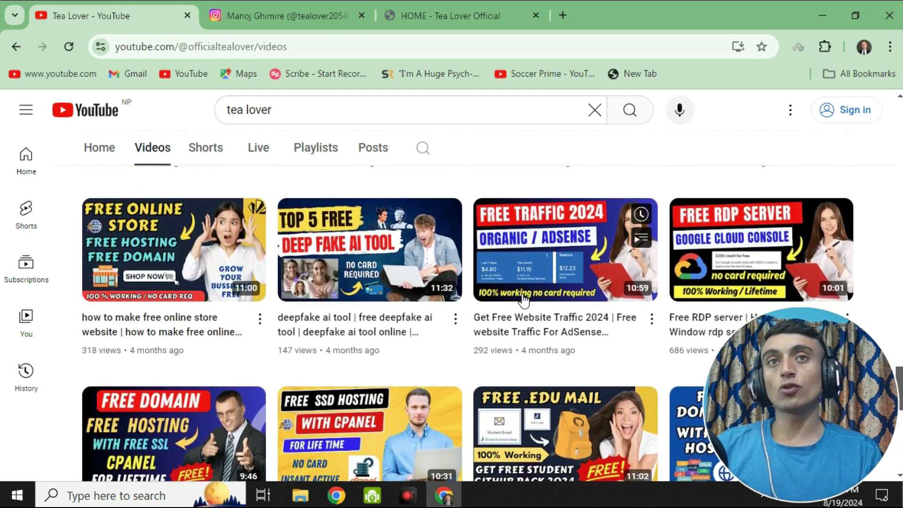
left_click(568, 9)
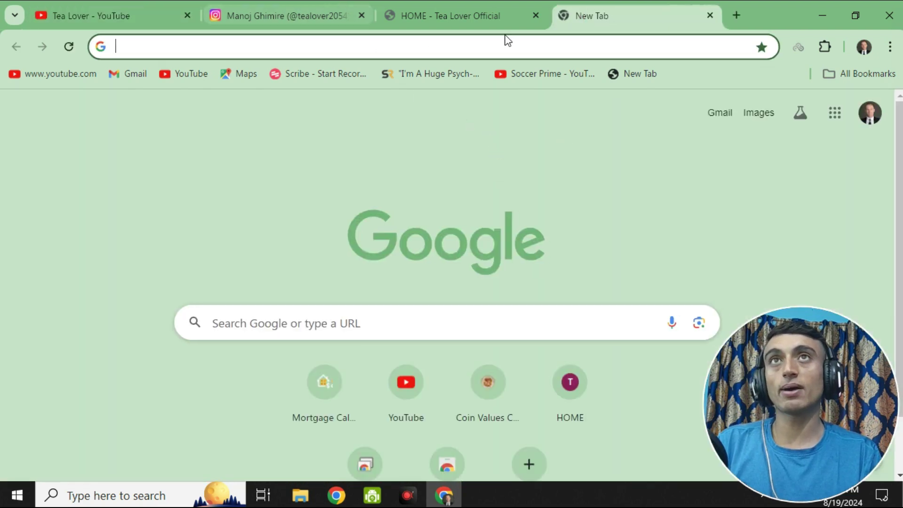
- Skim the Tea Lover Official site's article cards, then bring up the Tea Lover Instagram profile
left_click(451, 19)
scroll(313, 217, "down", 10)
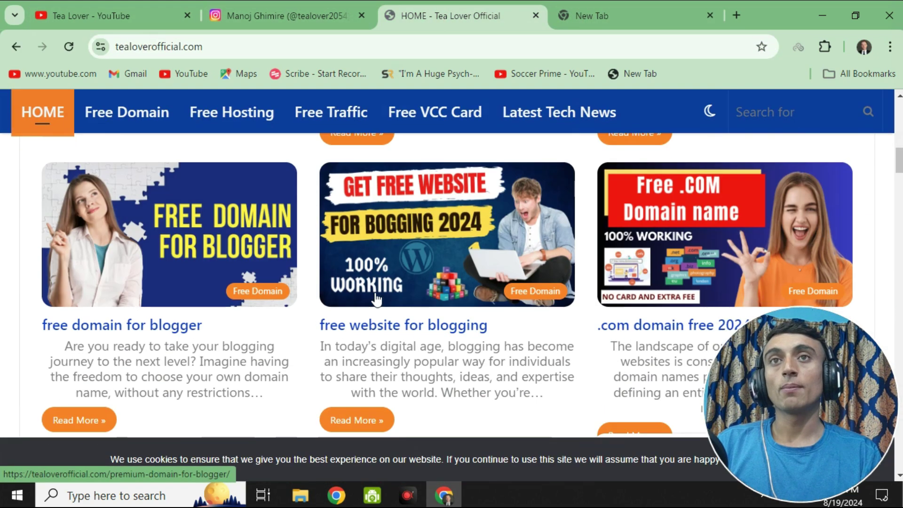
scroll(375, 298, "down", 10)
scroll(375, 297, "up", 1)
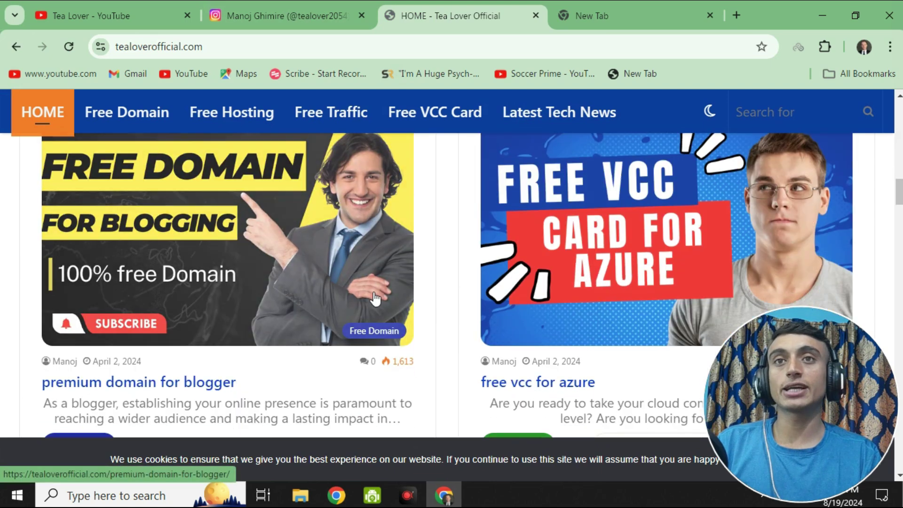
left_click(317, 18)
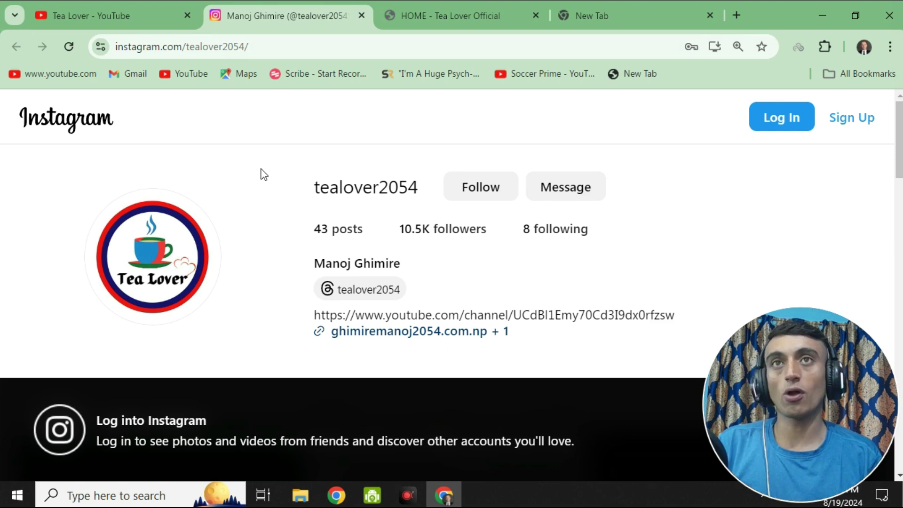
- Search Google for 'googie host' from the blank new tab
left_click(613, 22)
type("googie host")
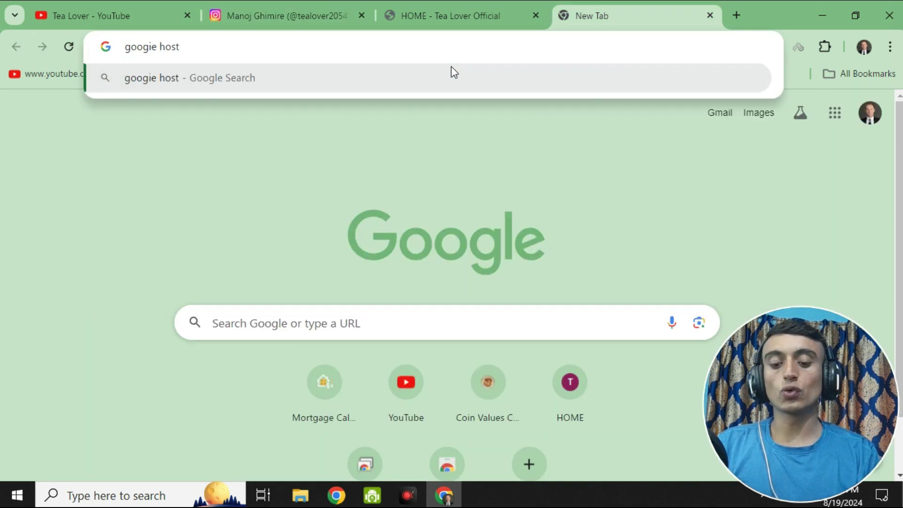
key("Return")
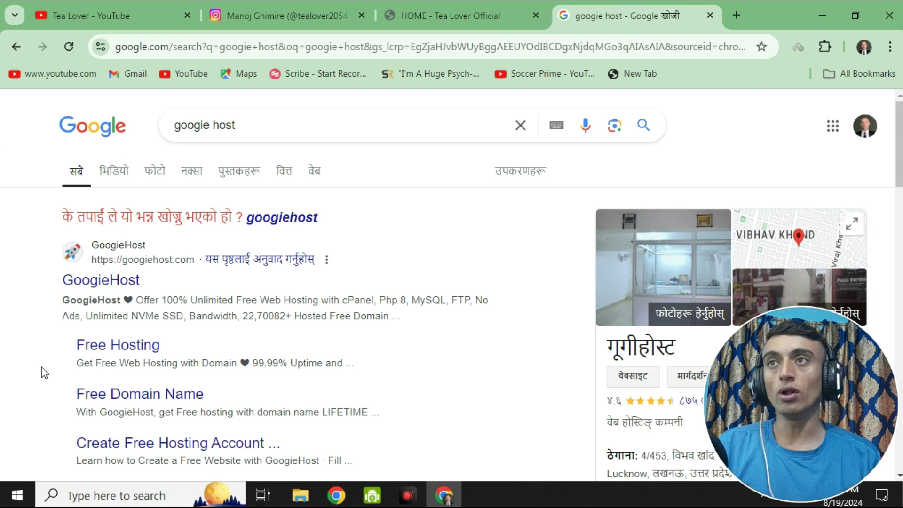
- Open the GoogieHost result and look through its free hosting feature cards
left_click(111, 282)
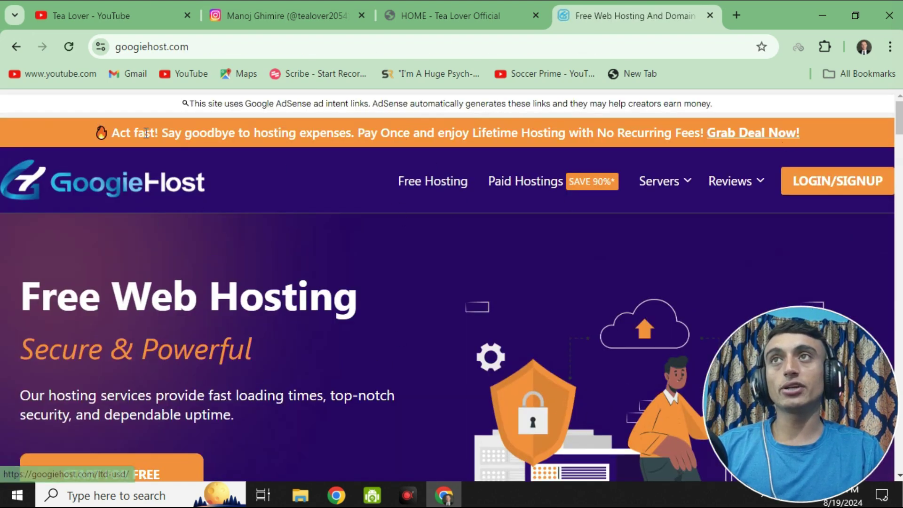
scroll(278, 189, "down", 15)
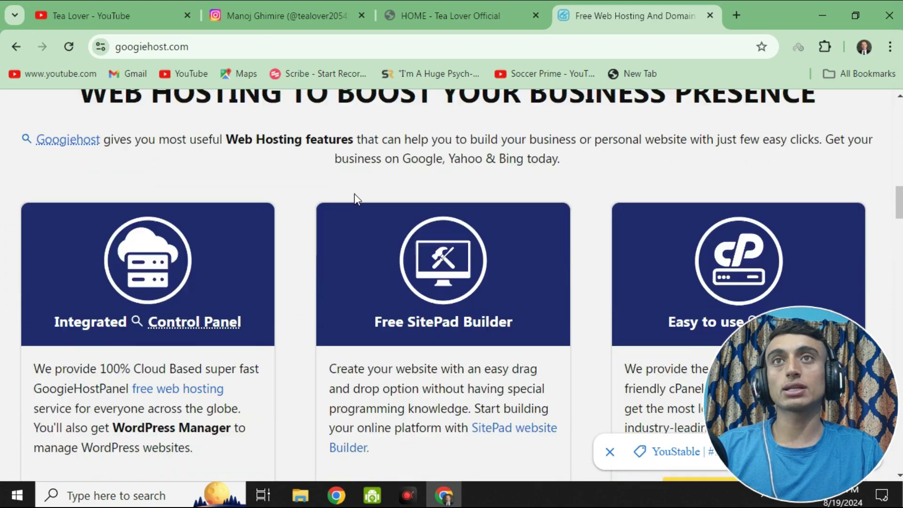
scroll(354, 194, "down", 15)
scroll(348, 208, "up", 6)
scroll(349, 214, "up", 3)
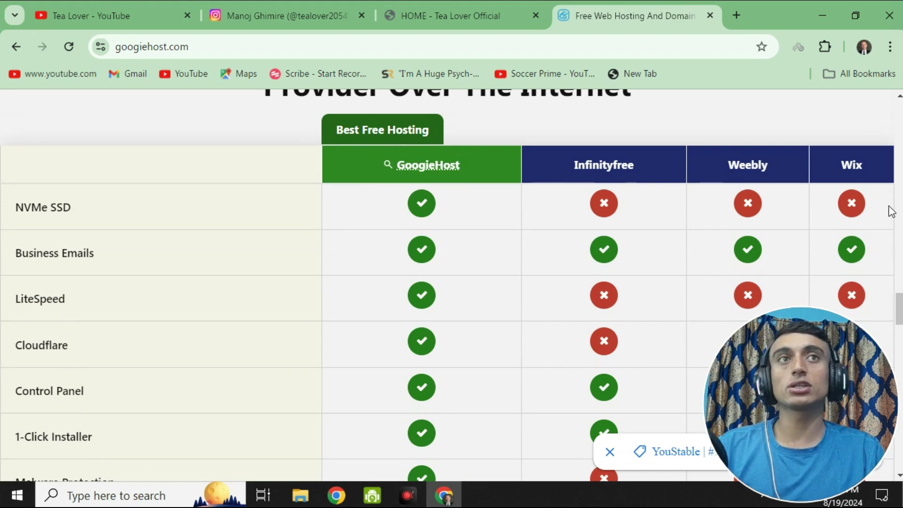
scroll(588, 181, "down", 8)
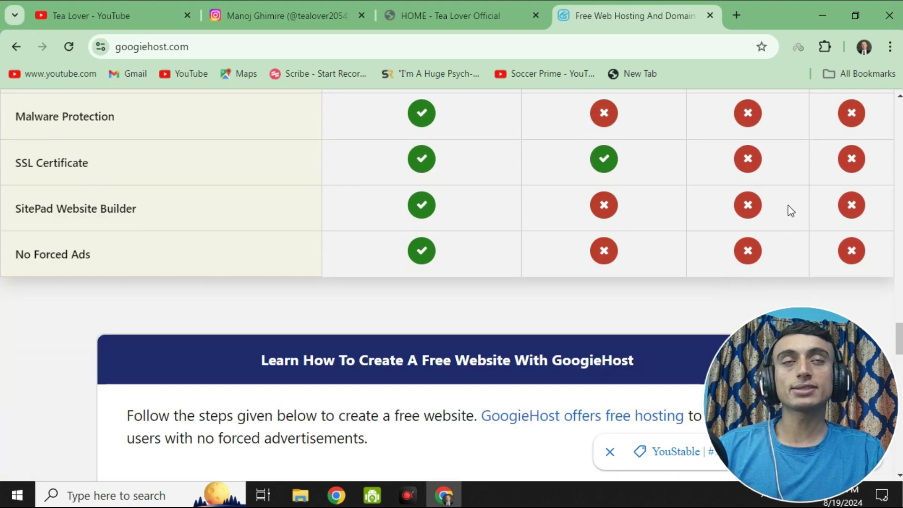
scroll(780, 207, "up", 3)
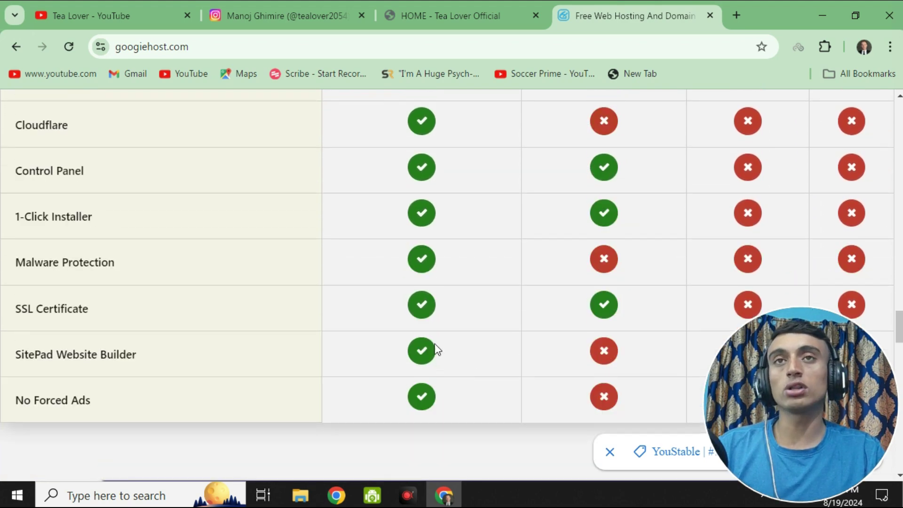
- Review the provider comparison table and return to the 'Free Web Hosting – Secure & Powerful' hero
scroll(438, 363, "up", 5)
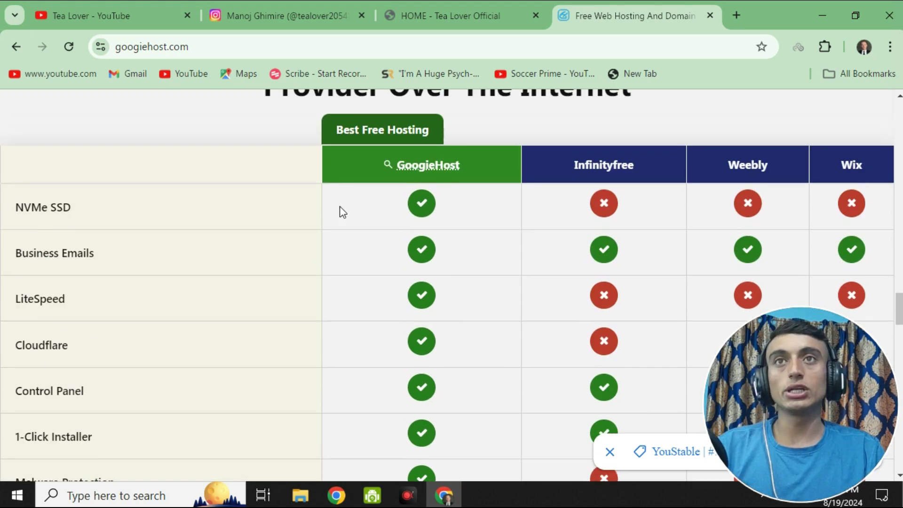
scroll(448, 301, "up", 15)
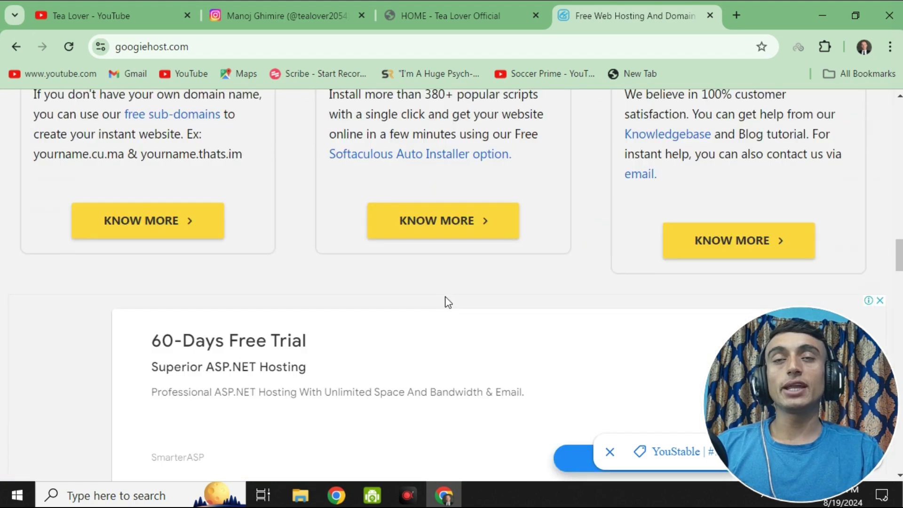
scroll(448, 302, "down", 8)
scroll(445, 302, "up", 10)
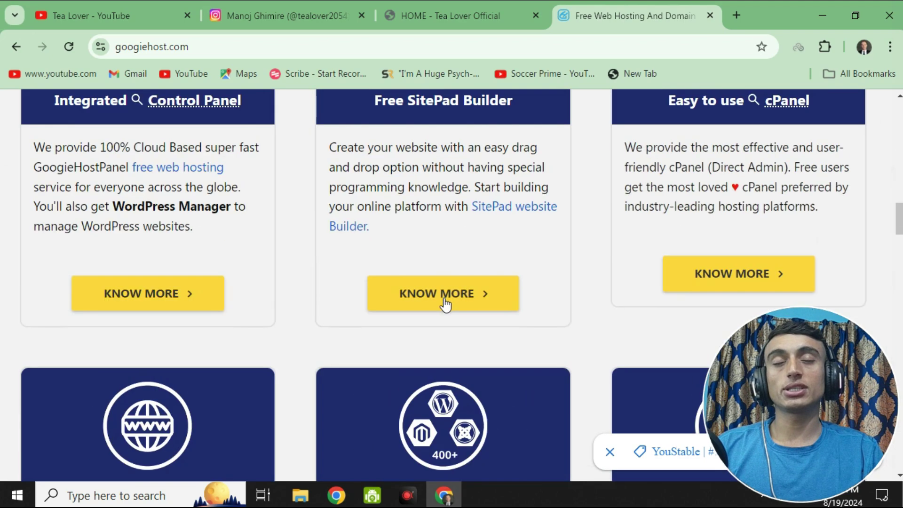
scroll(445, 299, "up", 5)
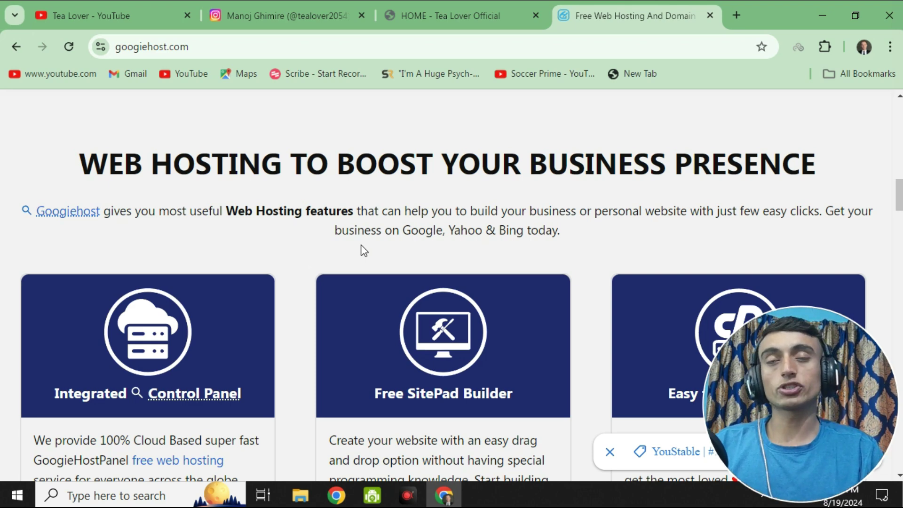
scroll(358, 320, "up", 10)
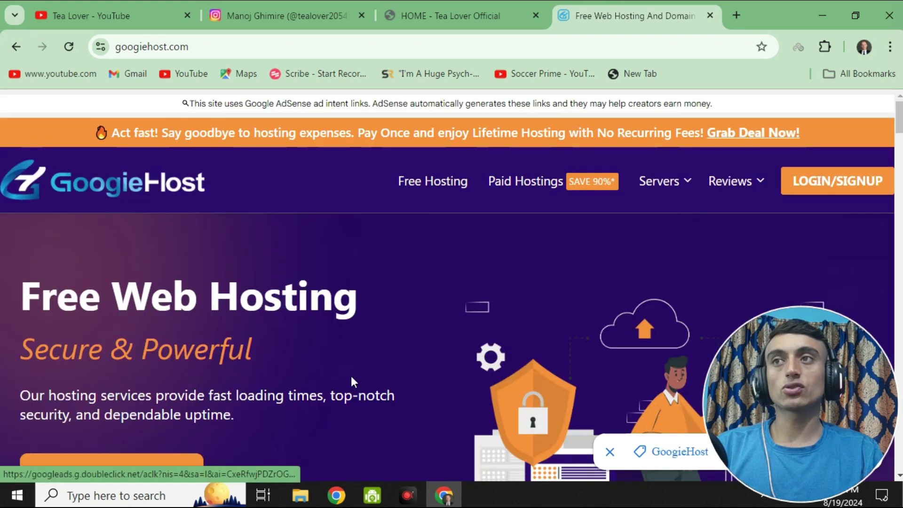
scroll(348, 362, "down", 3)
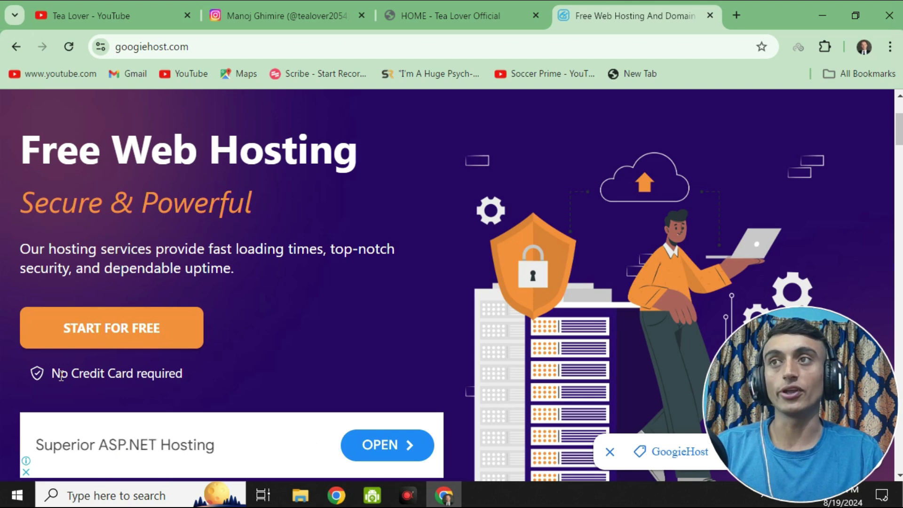
left_click(174, 334)
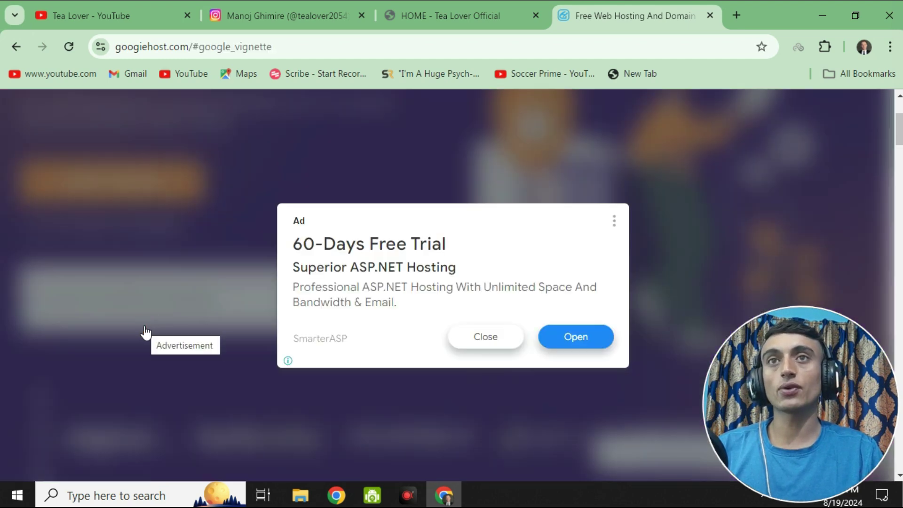
left_click(499, 341)
scroll(379, 207, "down", 7)
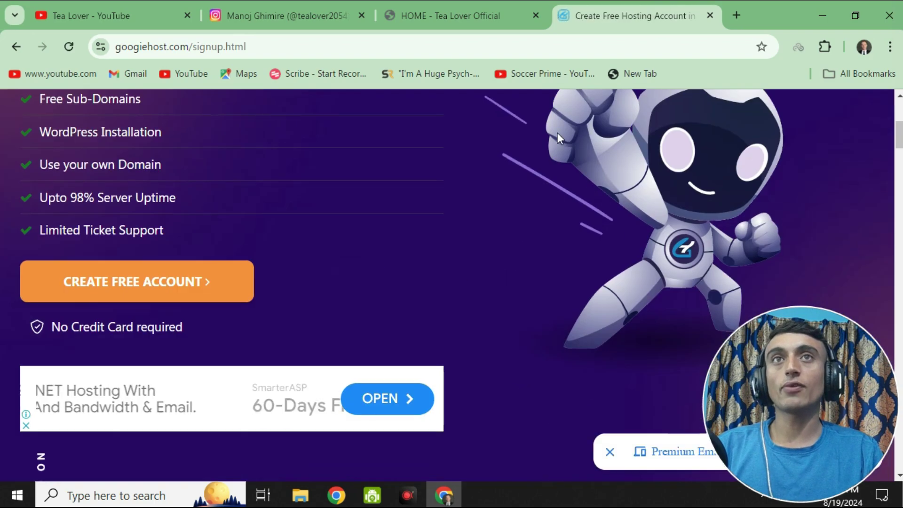
scroll(390, 219, "down", 10)
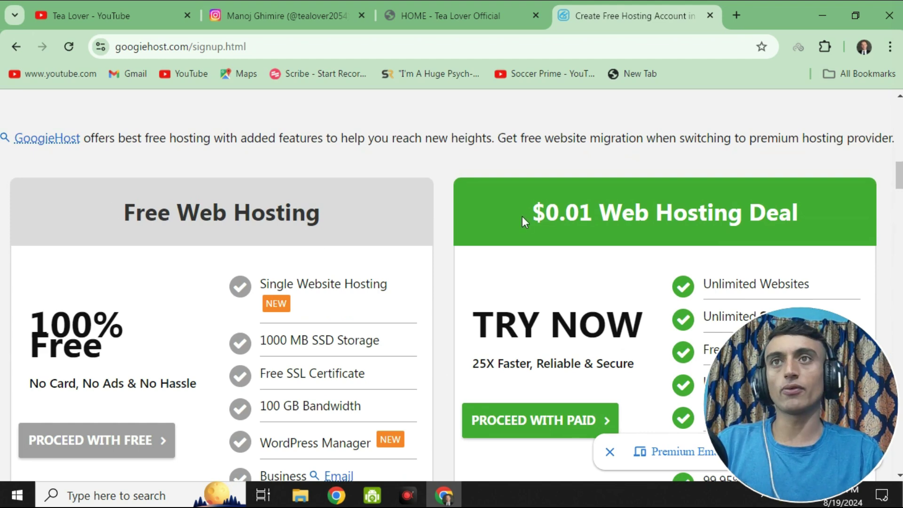
left_click_drag(519, 217, 839, 217)
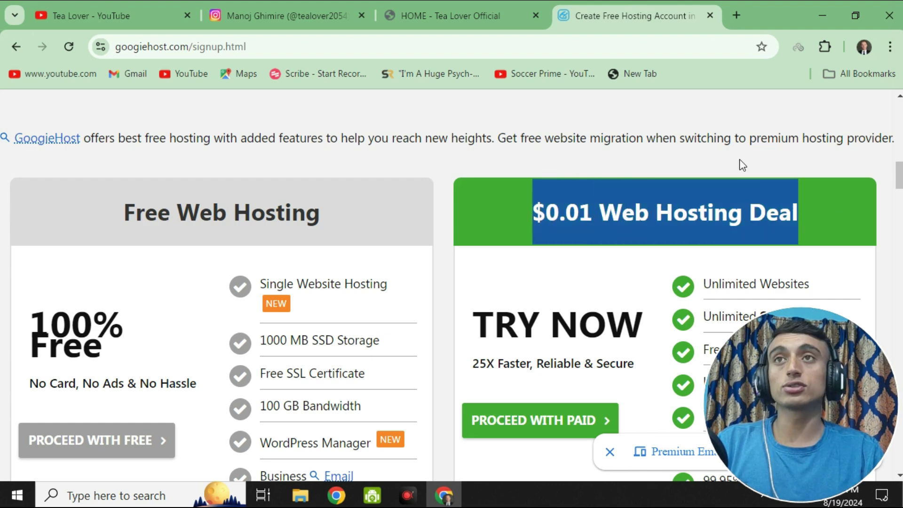
left_click_drag(118, 214, 341, 212)
scroll(323, 242, "down", 5)
scroll(323, 268, "up", 4)
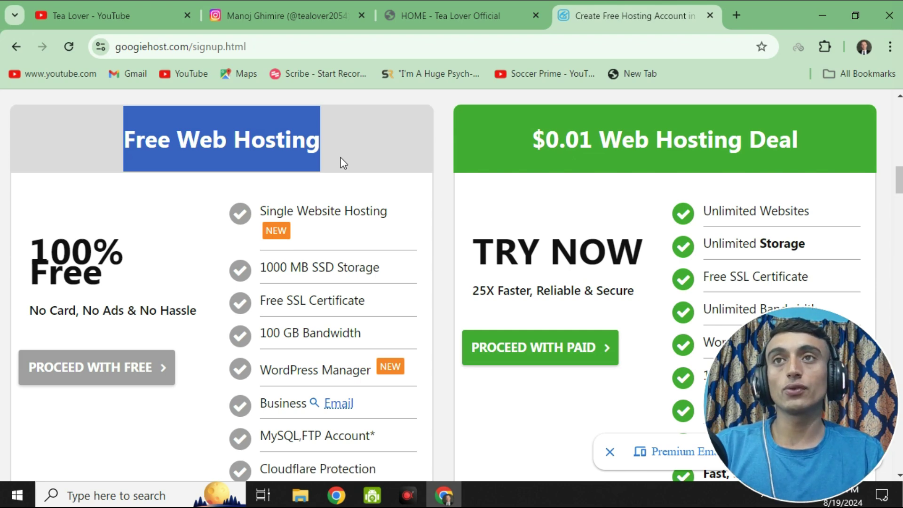
scroll(344, 367, "down", 2)
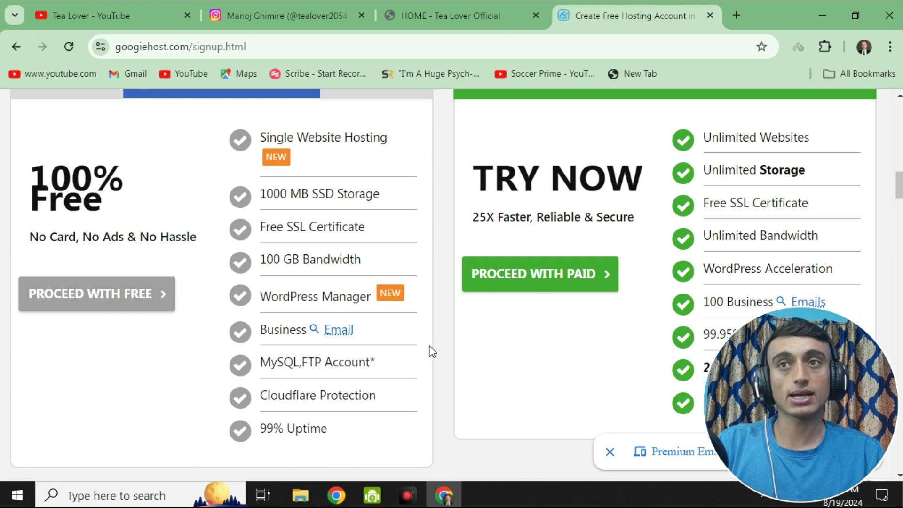
scroll(423, 352, "down", 2)
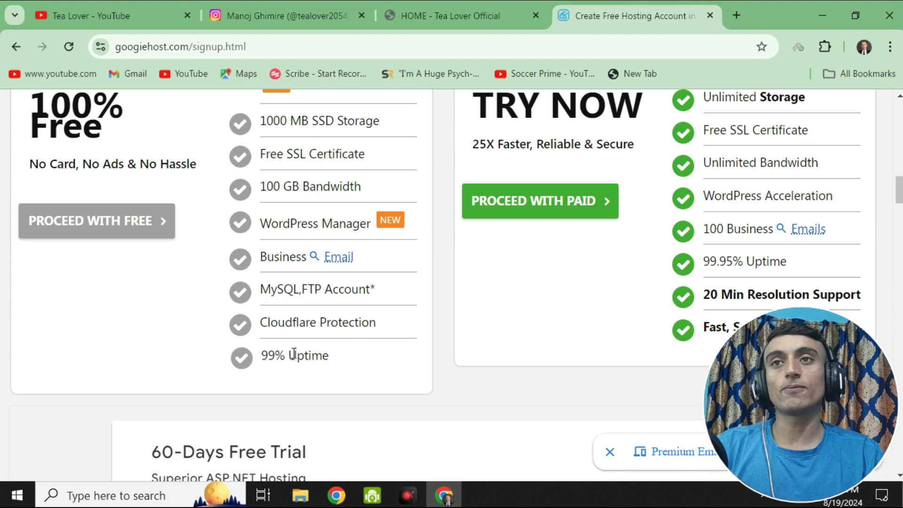
- Pick PROCEED WITH FREE and wait for the free plan's Shopping Cart to load
left_click(113, 231)
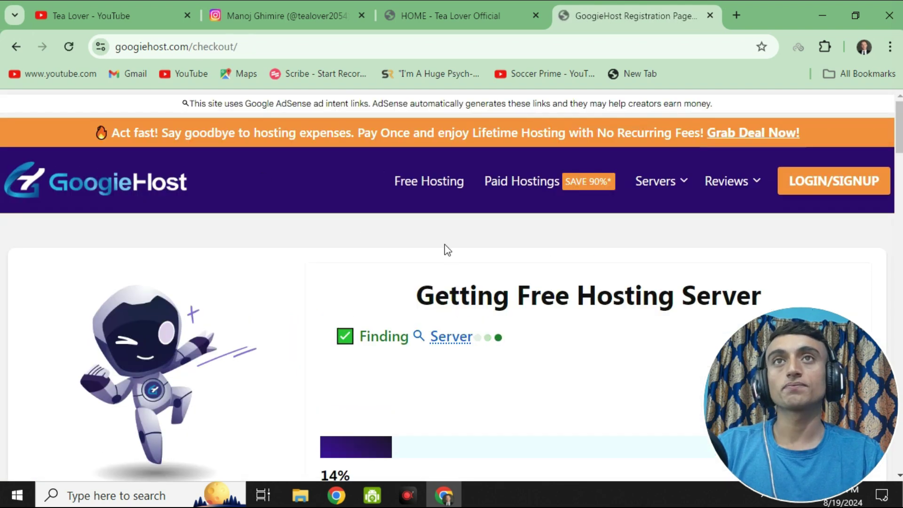
scroll(433, 260, "down", 3)
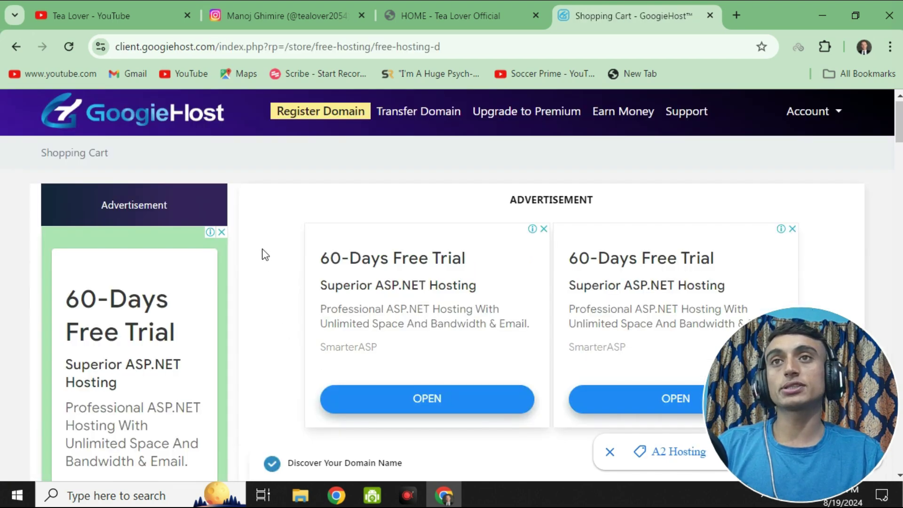
- Choose 'Use a subdomain from GoogieHost' and view the available subdomain extensions
scroll(497, 252, "down", 7)
scroll(518, 262, "up", 3)
scroll(518, 267, "down", 2)
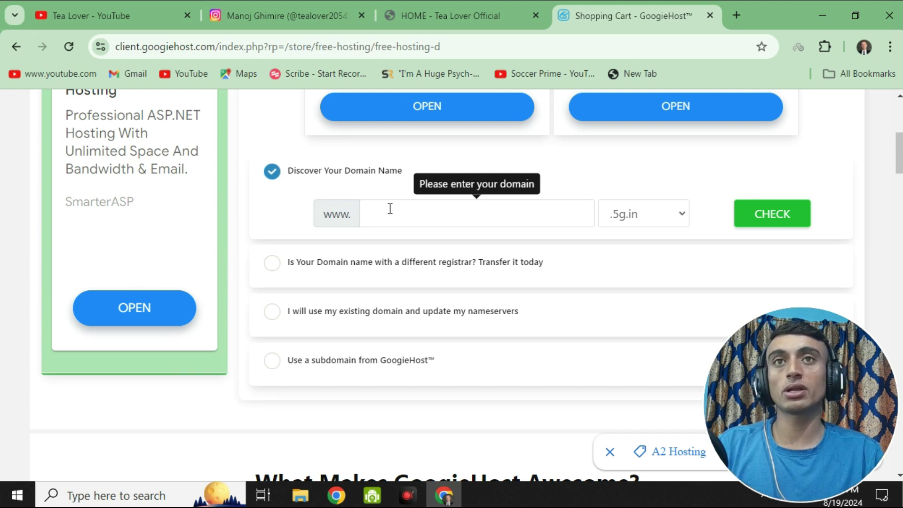
scroll(466, 294, "down", 2)
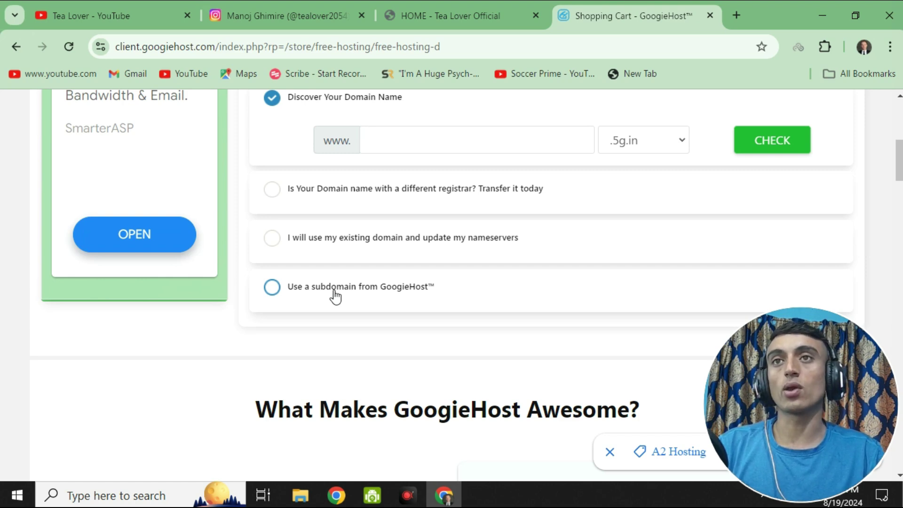
left_click(385, 292)
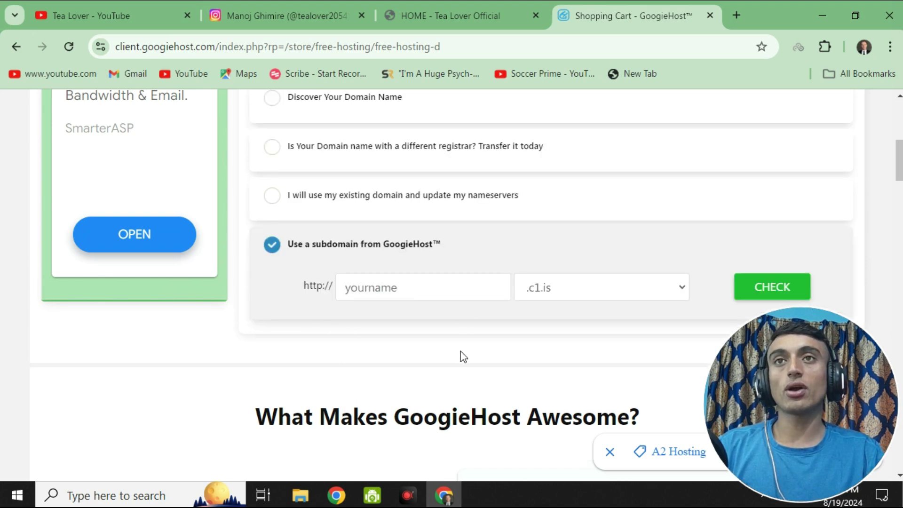
left_click(482, 286)
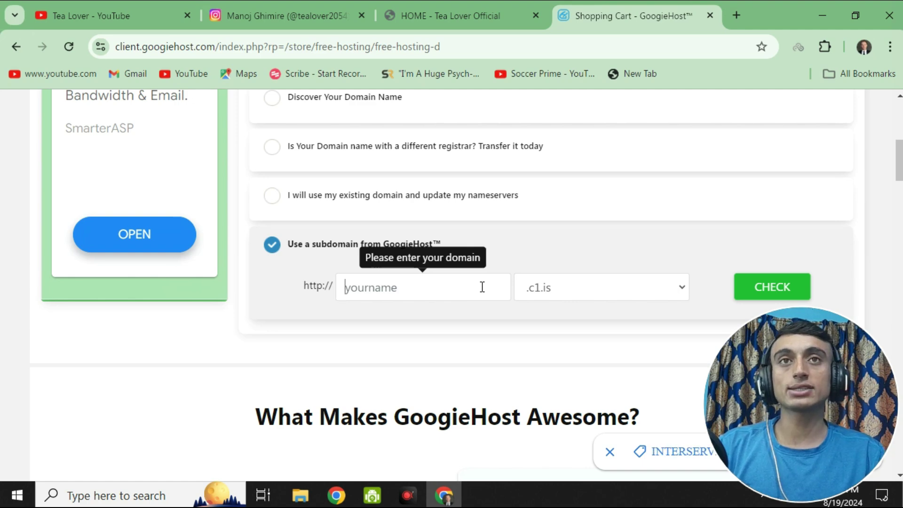
left_click(666, 287)
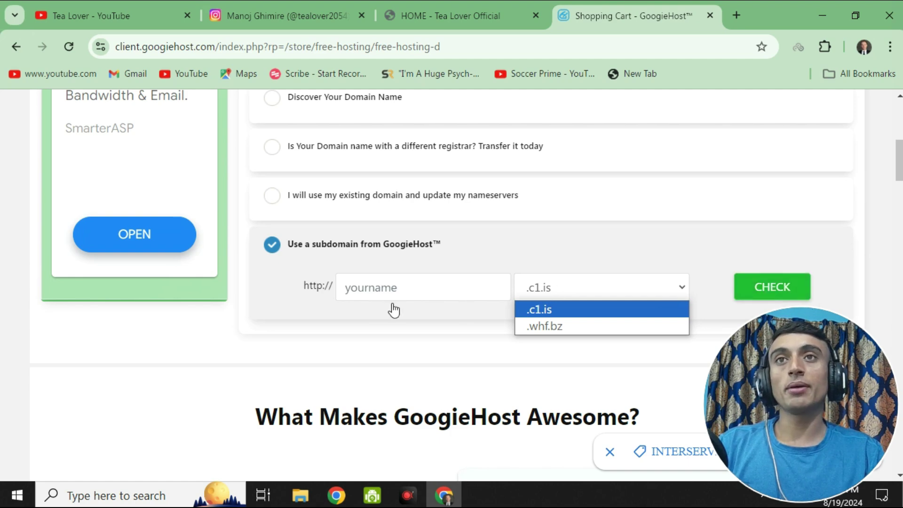
- Enter tealover as the subdomain name and select the .whf.bz extension
left_click(386, 290)
type("tealover")
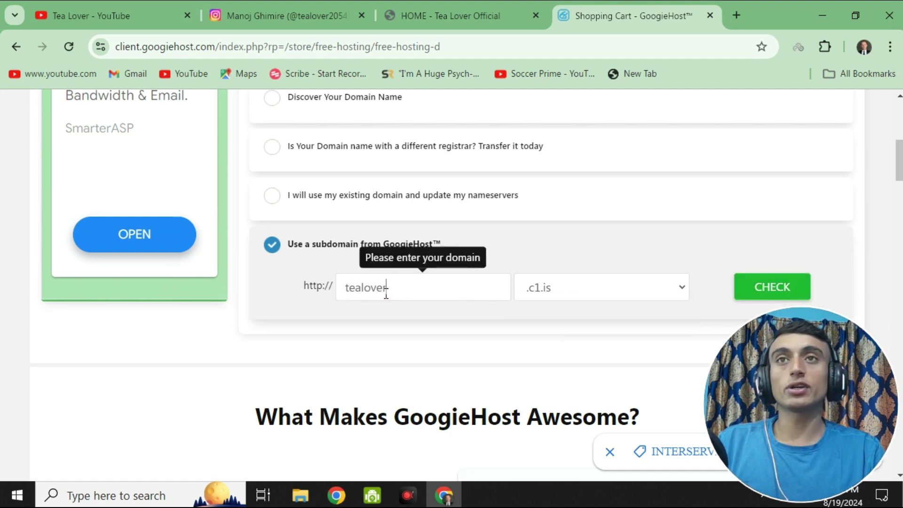
left_click(556, 296)
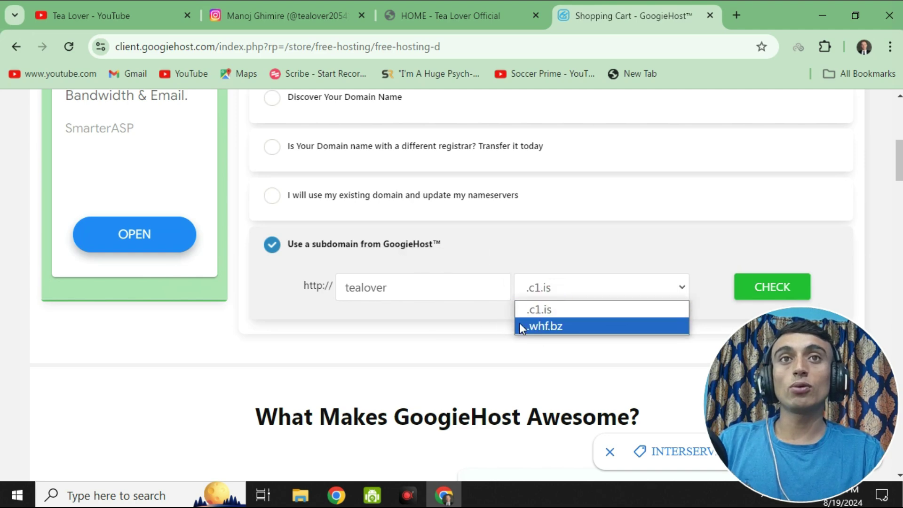
left_click(573, 328)
scroll(674, 261, "down", 2)
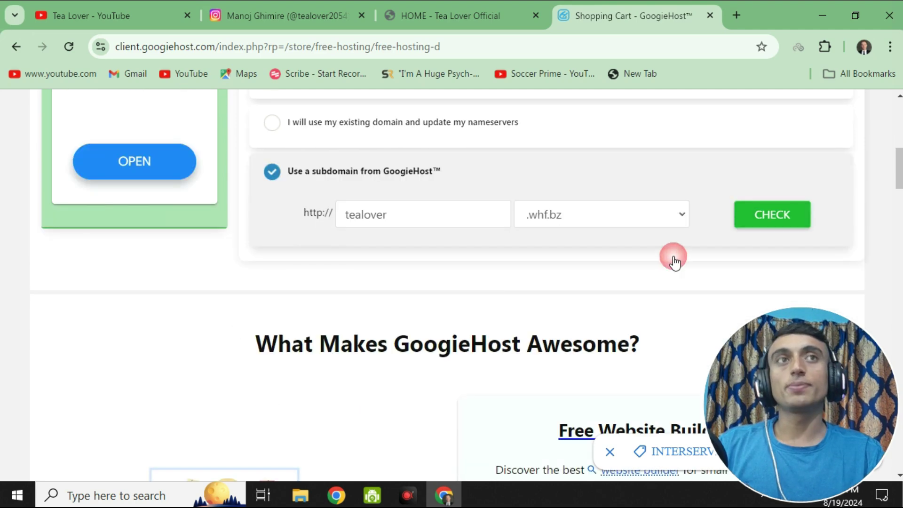
- Check that tealover.whf.bz is available
left_click(795, 226)
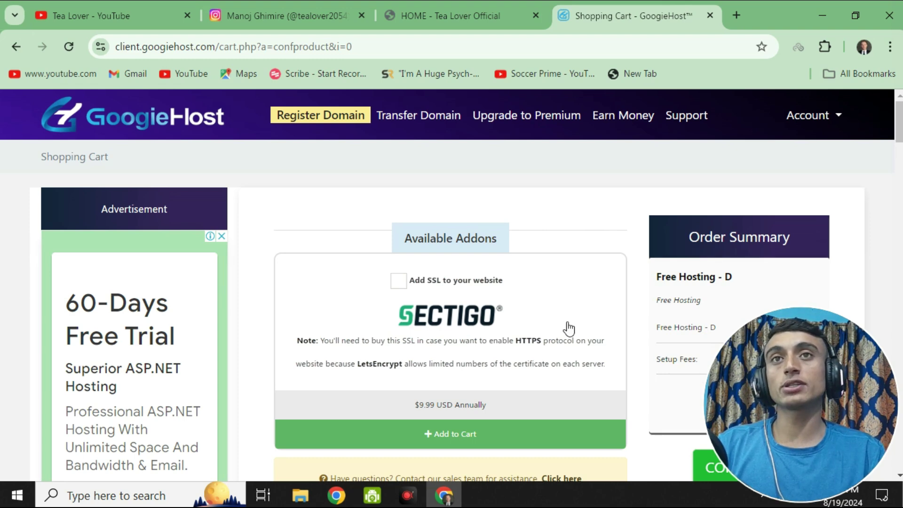
scroll(579, 317, "down", 5)
scroll(487, 296, "up", 2)
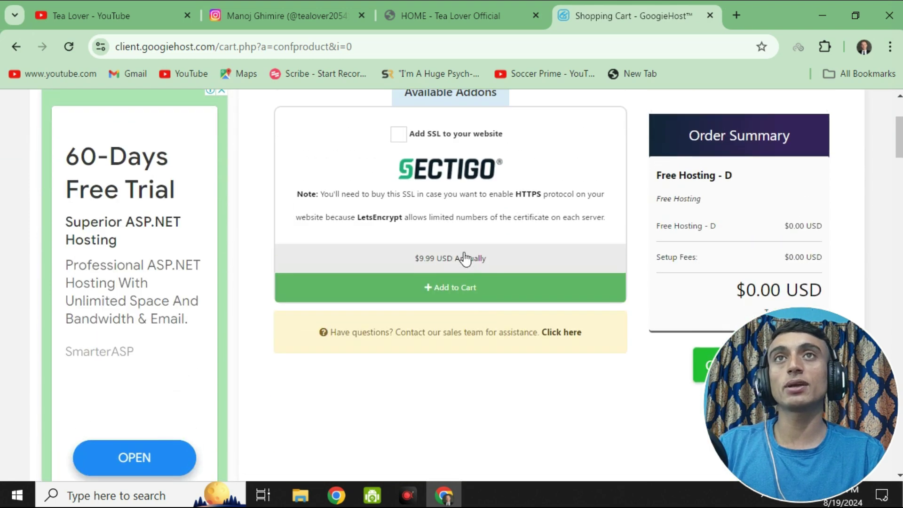
- Leave the SSL add-on unticked and continue the $0.00 free hosting order
left_click(398, 134)
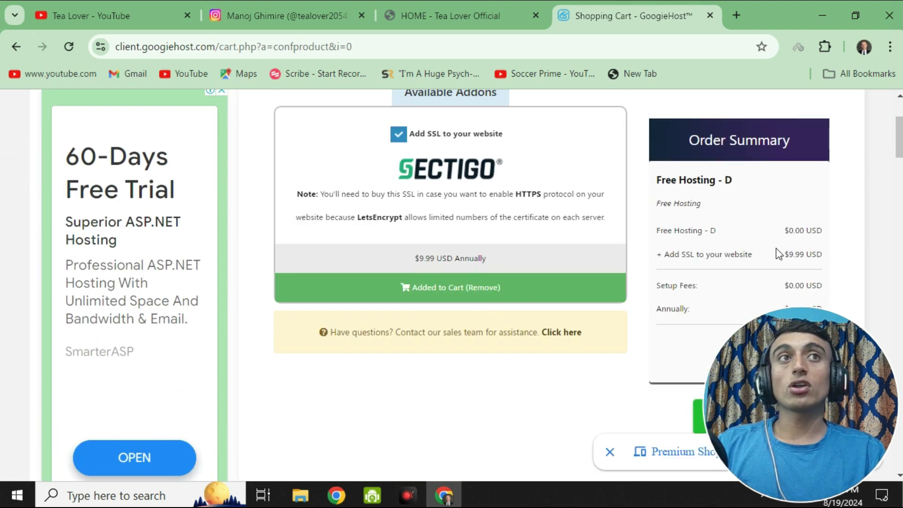
left_click(401, 136)
scroll(710, 191, "down", 2)
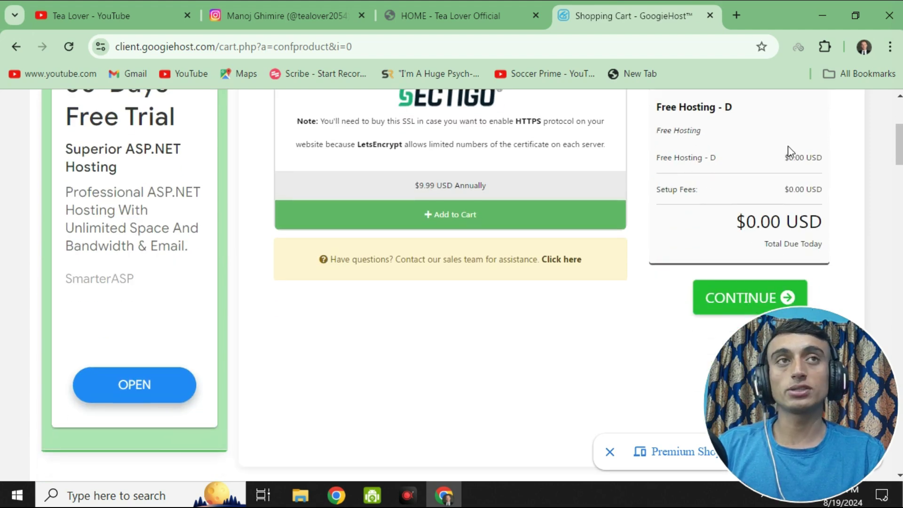
scroll(775, 117, "down", 4)
left_click(761, 157)
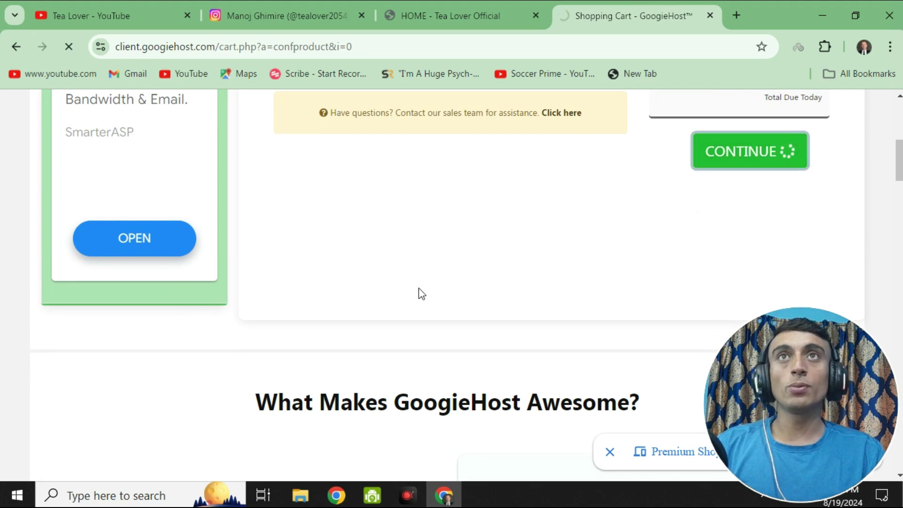
scroll(419, 288, "down", 6)
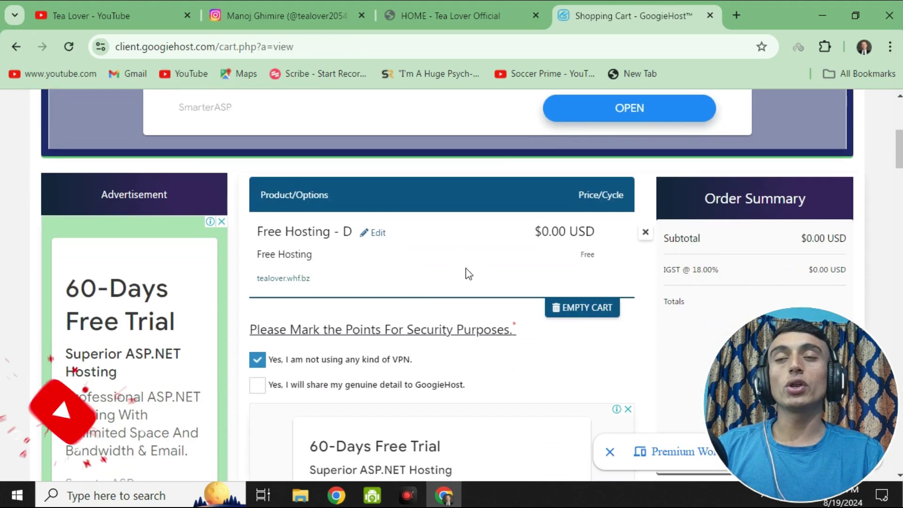
- Highlight the Free Hosting label and tealover.whf.bz domain in the cart
left_click_drag(256, 278, 360, 282)
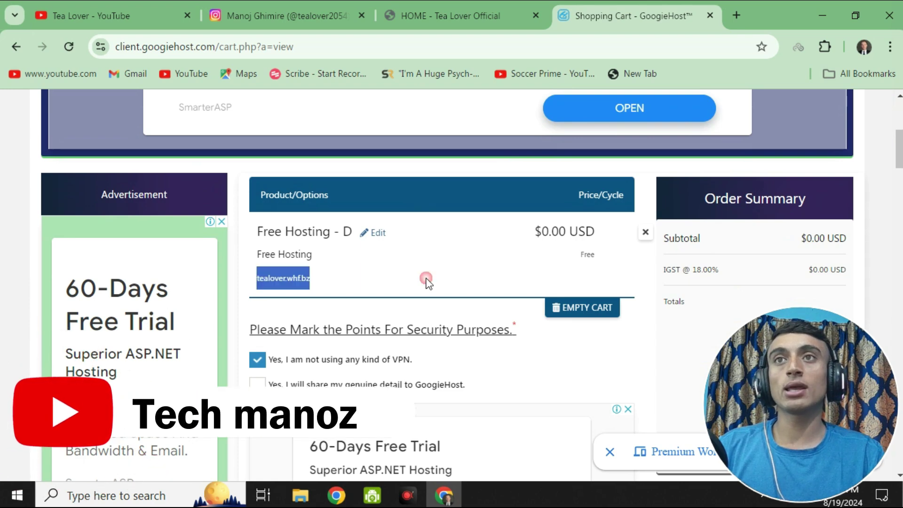
left_click_drag(258, 231, 317, 230)
left_click(393, 279)
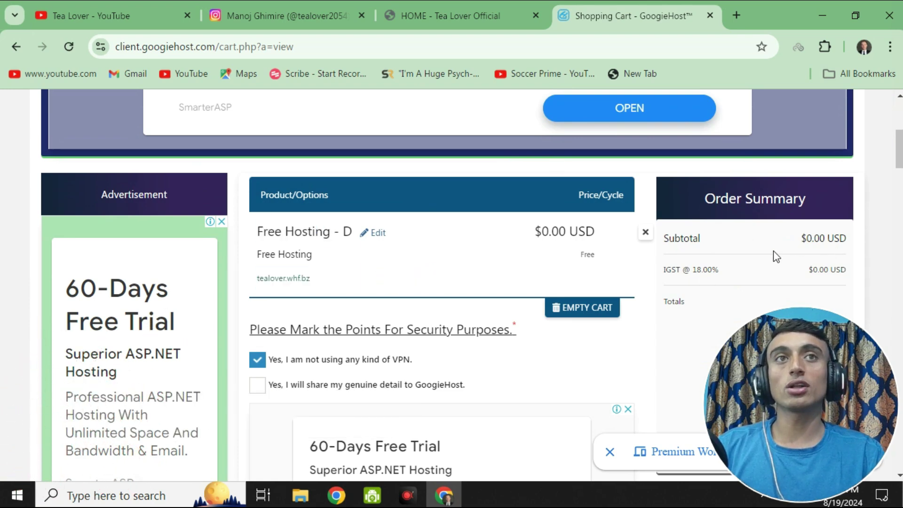
- Tick 'Yes, I will share my genuine detail to GoogieHost' and proceed to checkout
scroll(540, 276, "down", 1)
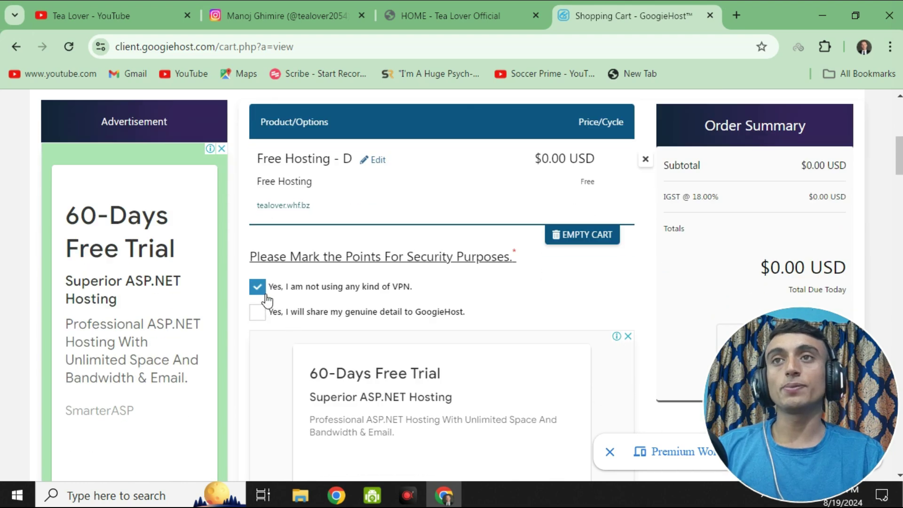
left_click(257, 321)
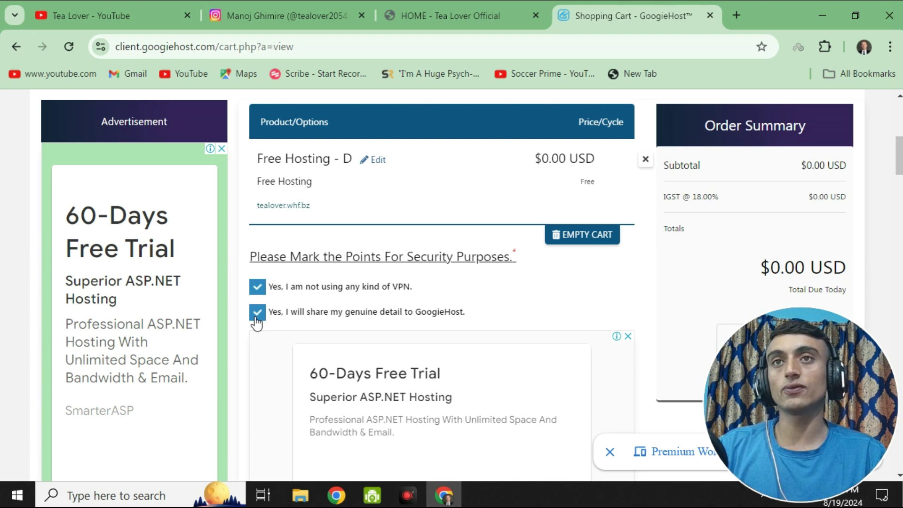
scroll(256, 322, "down", 5)
left_click(765, 243)
scroll(402, 198, "down", 3)
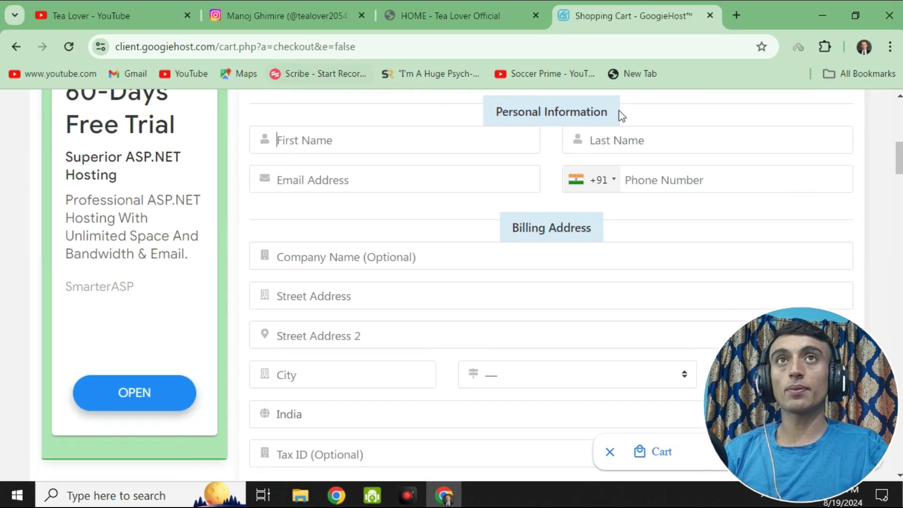
scroll(399, 244, "down", 5)
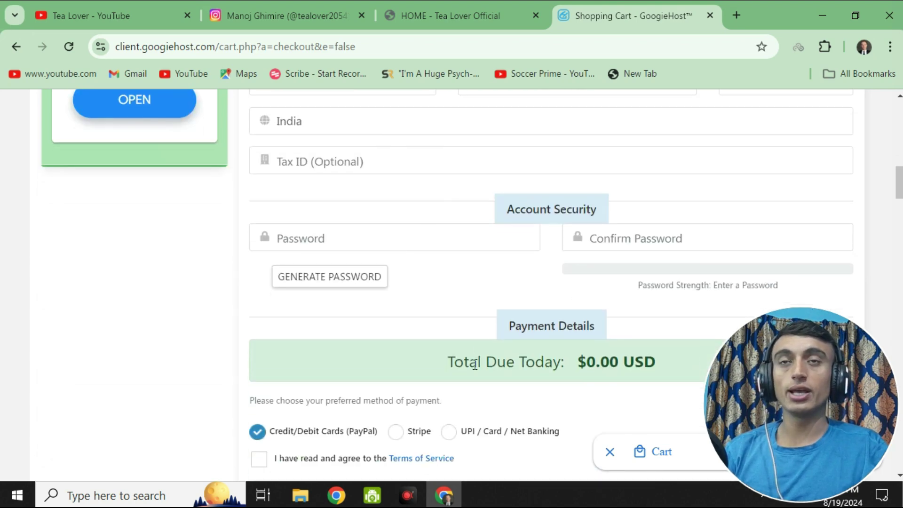
scroll(465, 347, "up", 3)
scroll(428, 155, "down", 3)
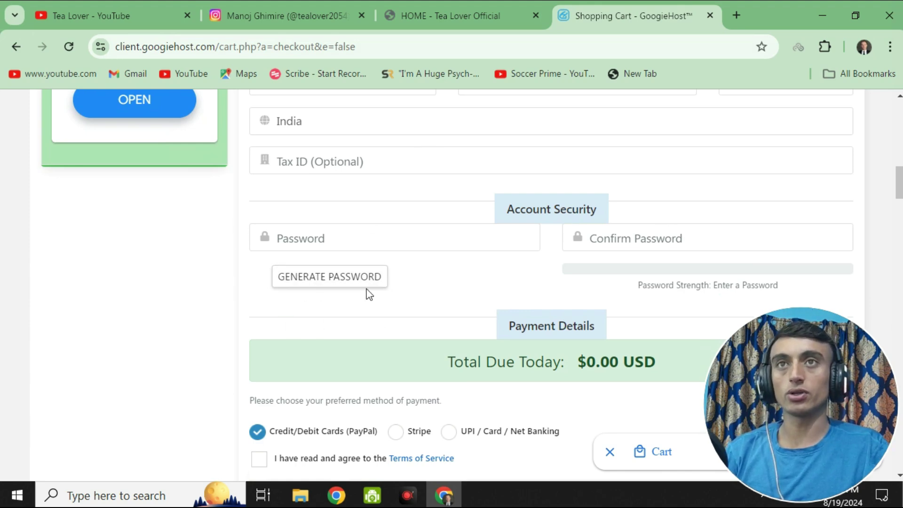
scroll(381, 291, "down", 3)
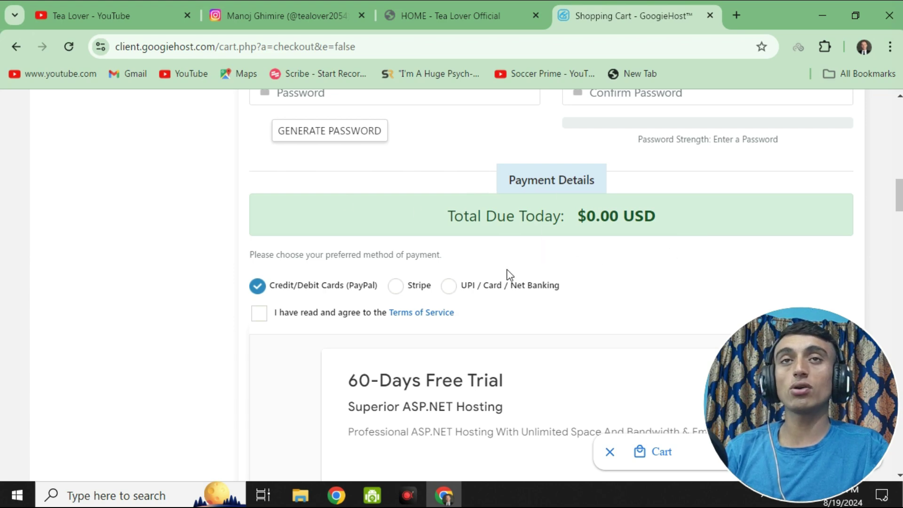
left_click_drag(509, 179, 606, 180)
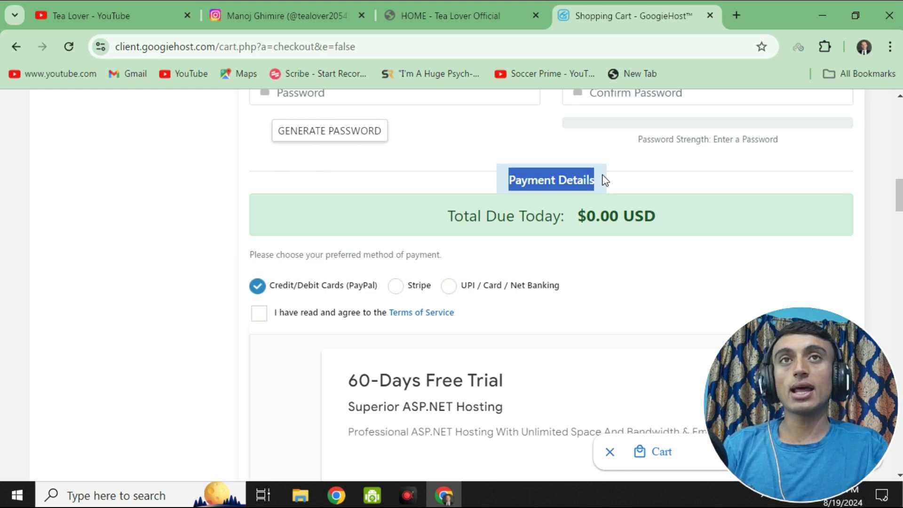
scroll(567, 170, "up", 10)
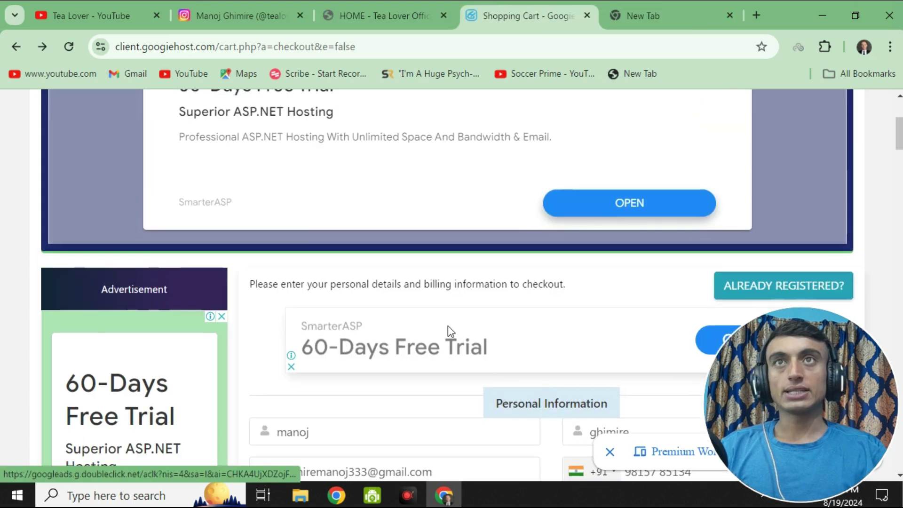
- Accept the Terms of Service on the checkout page
scroll(448, 329, "down", 3)
scroll(438, 277, "down", 10)
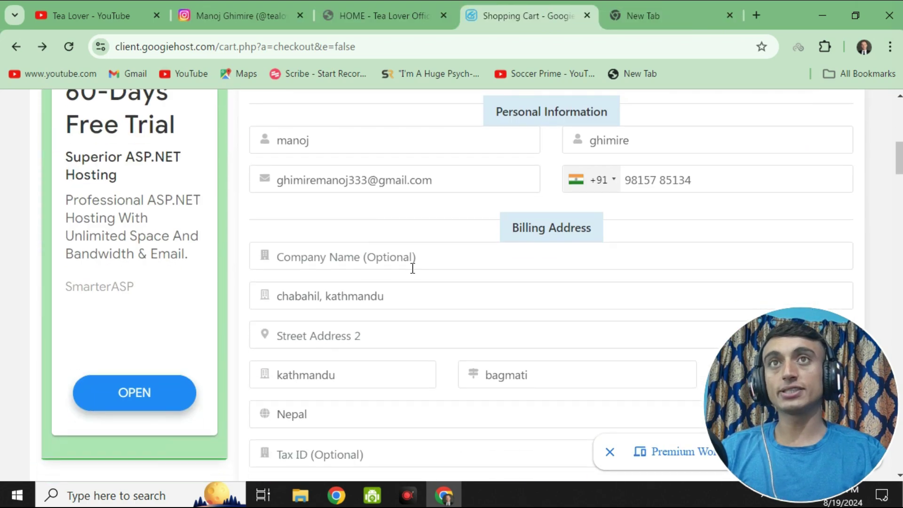
scroll(393, 188, "down", 7)
scroll(376, 174, "up", 3)
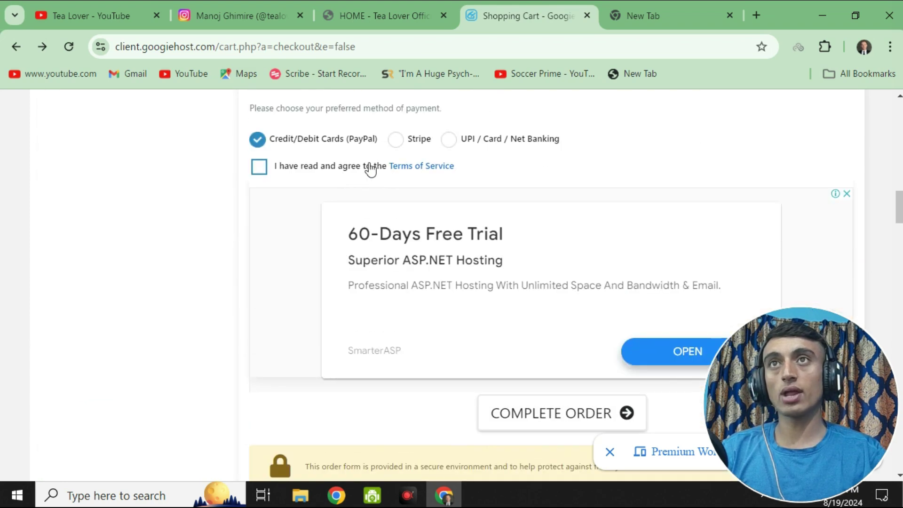
left_click(256, 173)
scroll(320, 282, "up", 2)
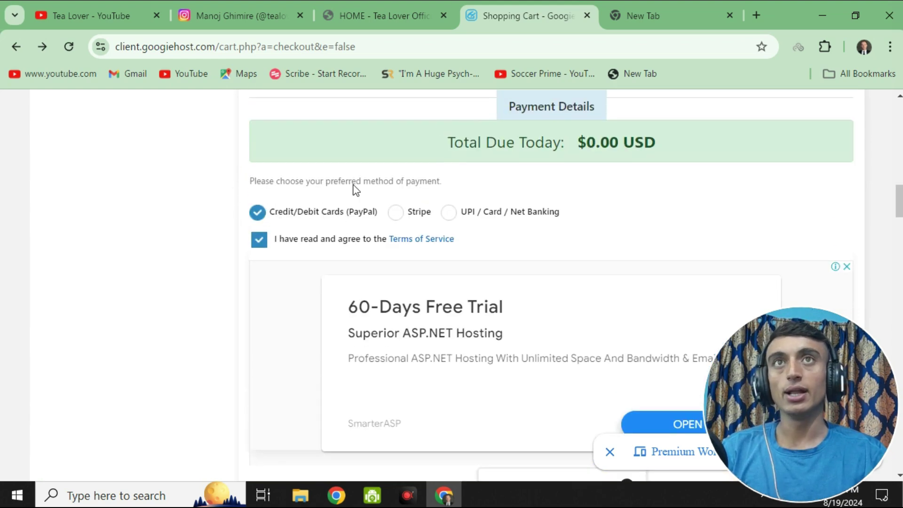
- Confirm $0.00 is due today and click COMPLETE ORDER
left_click_drag(445, 141, 667, 151)
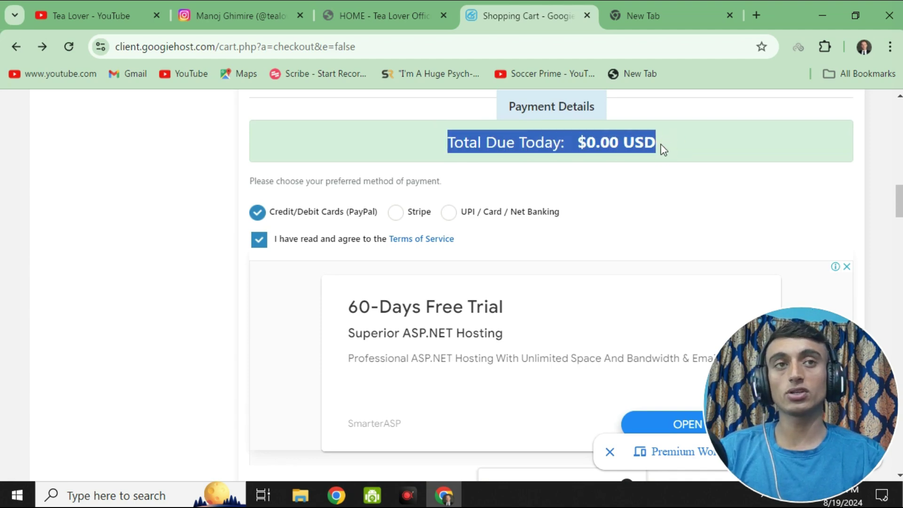
scroll(663, 149, "down", 8)
scroll(562, 252, "up", 3)
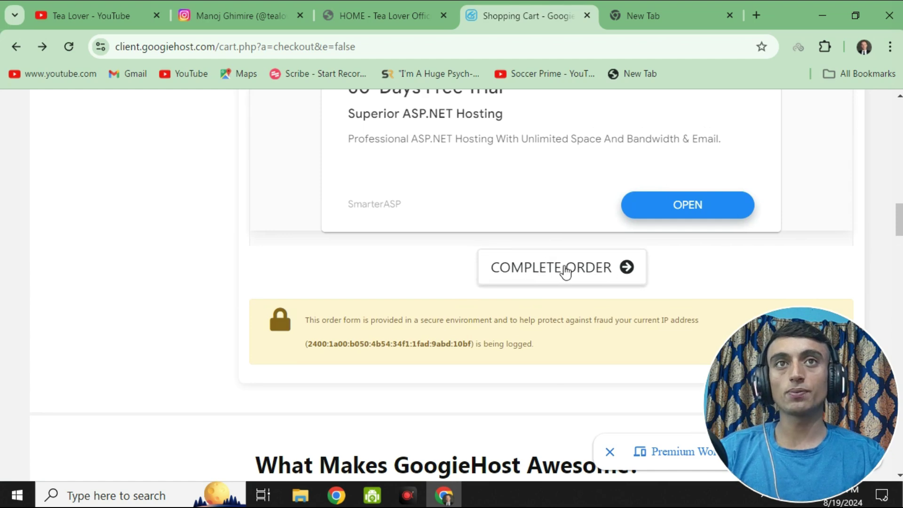
left_click(566, 272)
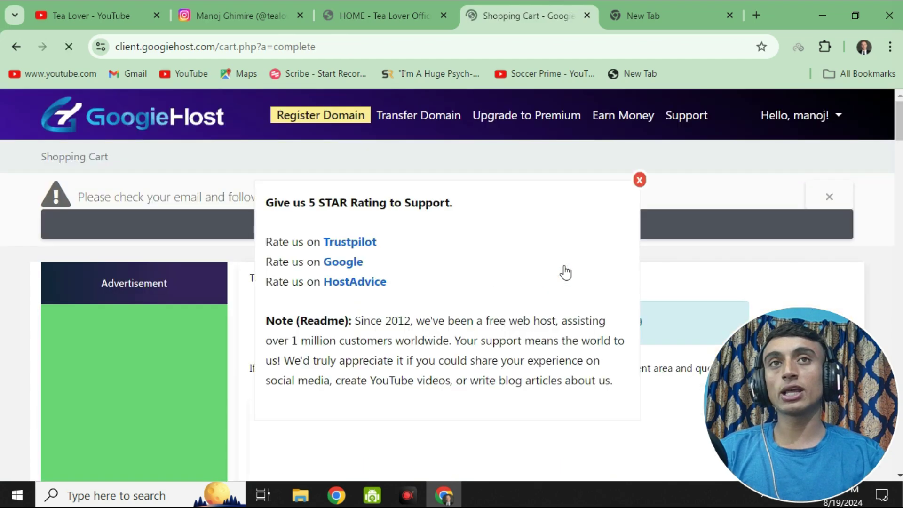
- Dismiss the star rating popup and note the order number on the confirmation
left_click(636, 182)
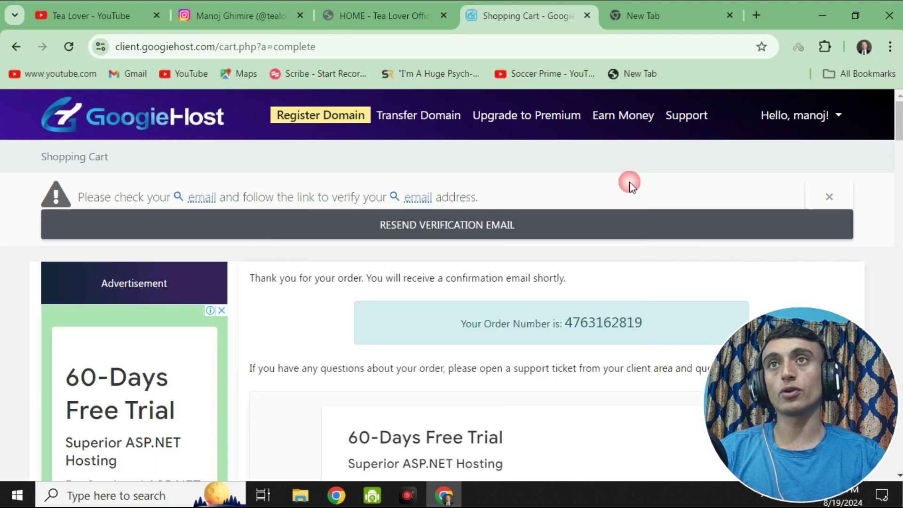
scroll(486, 221, "down", 3)
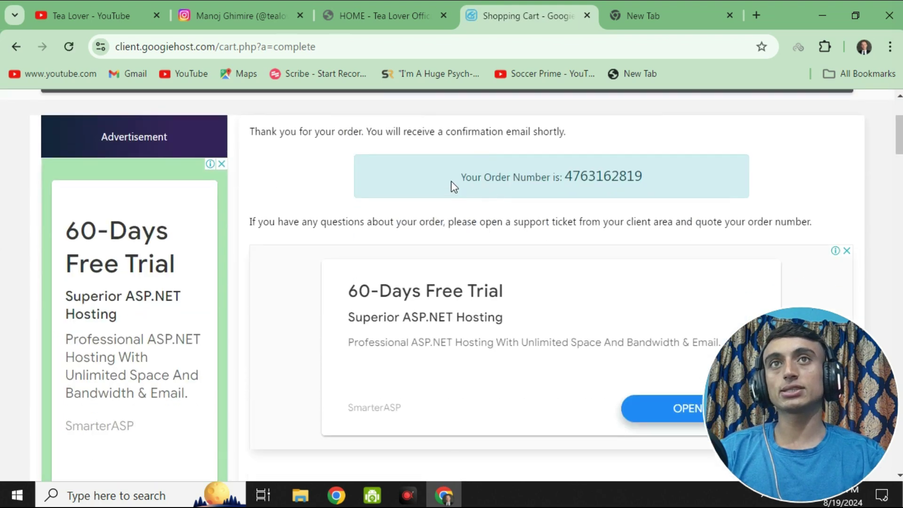
left_click_drag(460, 177, 683, 181)
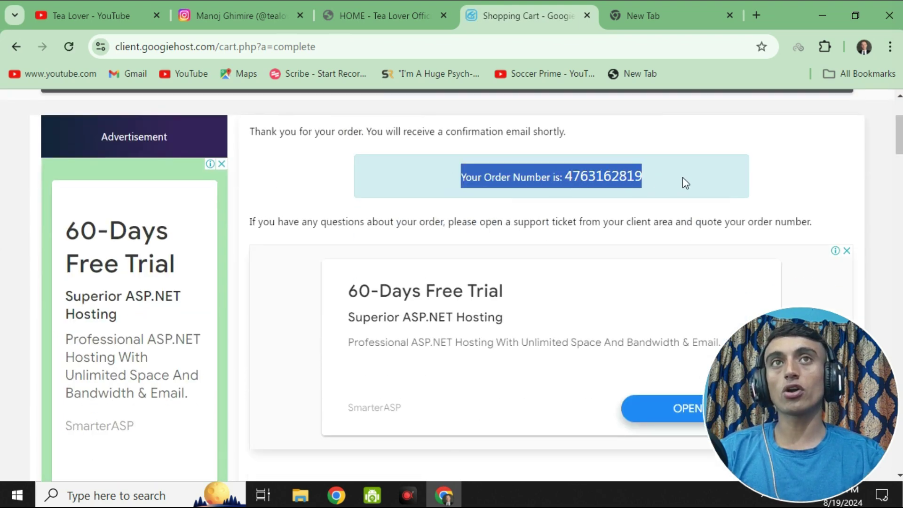
scroll(632, 216, "up", 2)
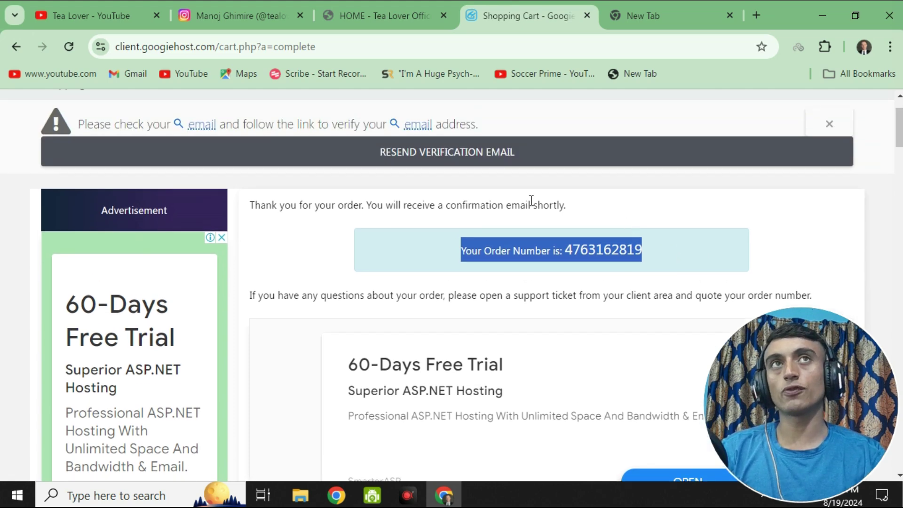
- Switch to the new tab and open Gmail to find the verification email
left_click(644, 18)
left_click(721, 115)
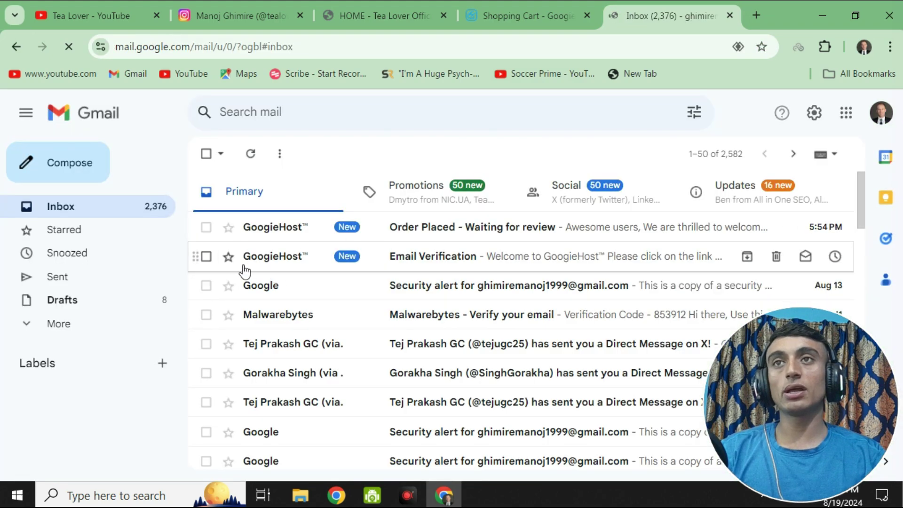
- Open GoogieHost's Email Verification message and follow its Verify Your Email Now! link
left_click(515, 258)
scroll(390, 249, "down", 5)
scroll(390, 249, "down", 1)
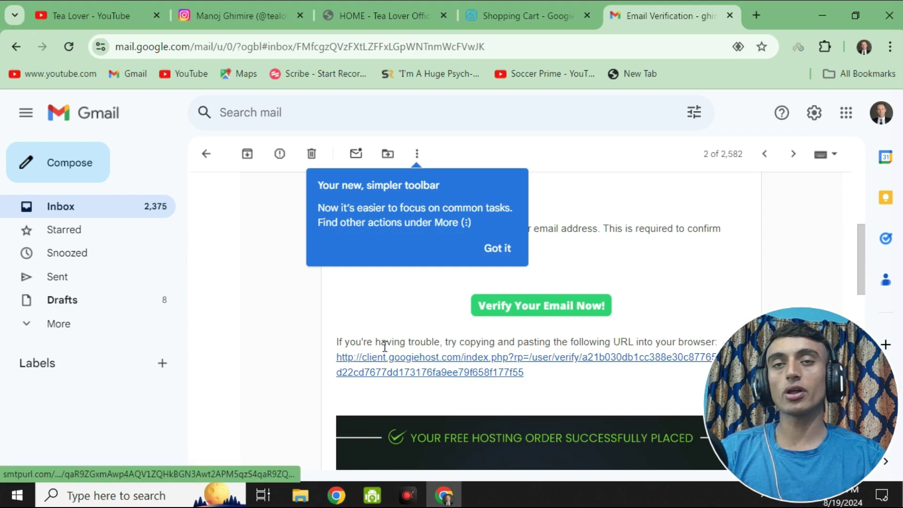
left_click(572, 311)
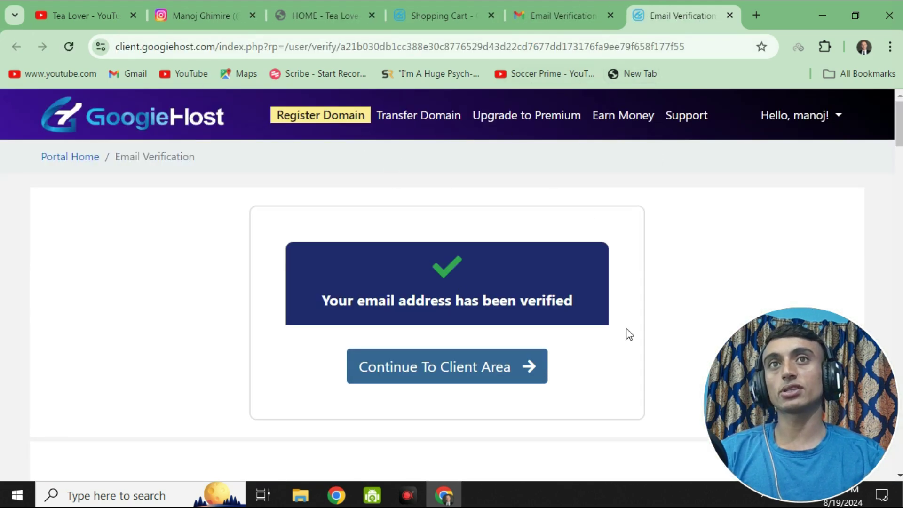
- Note the 'Your email address has been verified' confirmation and continue to the Client Area
left_click_drag(303, 308, 573, 295)
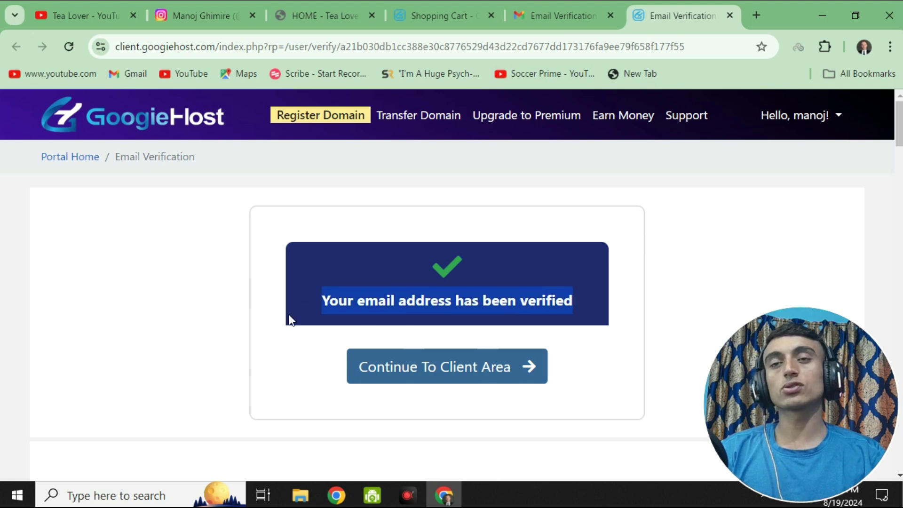
left_click(462, 386)
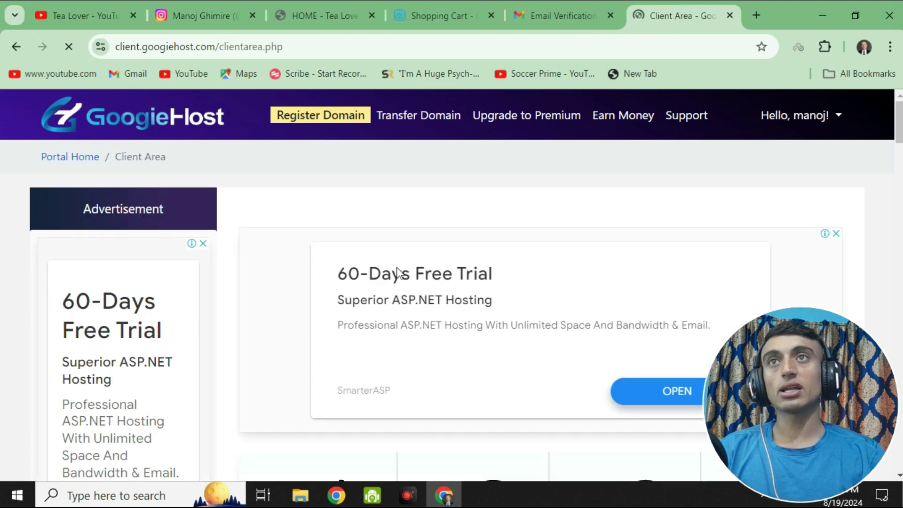
- Open SERVICES from the Client Area stats boxes to list Free Hosting - D for tealover.whf.bz as Pending
scroll(397, 272, "down", 3)
scroll(397, 272, "up", 3)
scroll(374, 224, "down", 5)
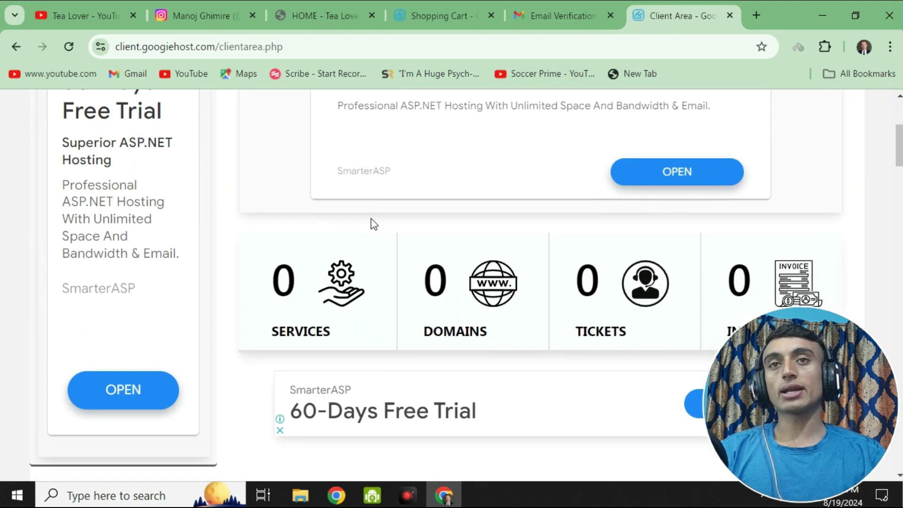
scroll(464, 358, "down", 3)
scroll(461, 355, "up", 3)
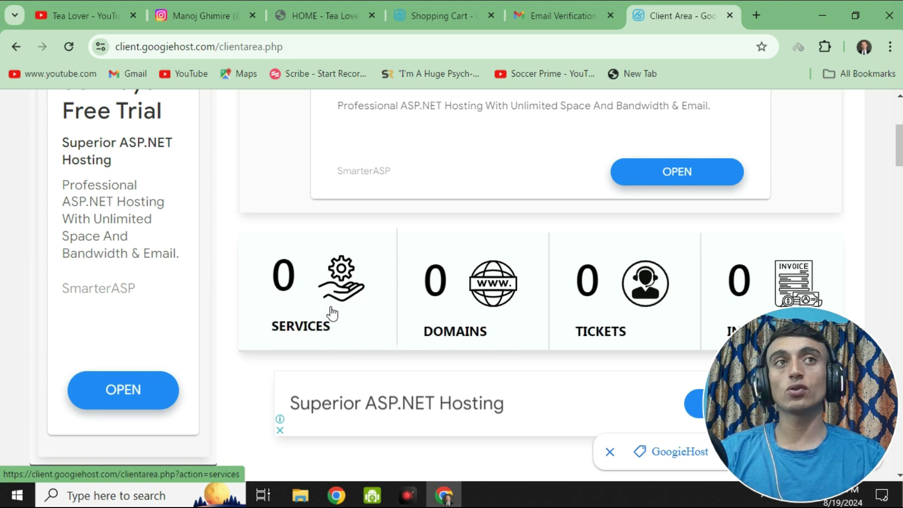
left_click(332, 313)
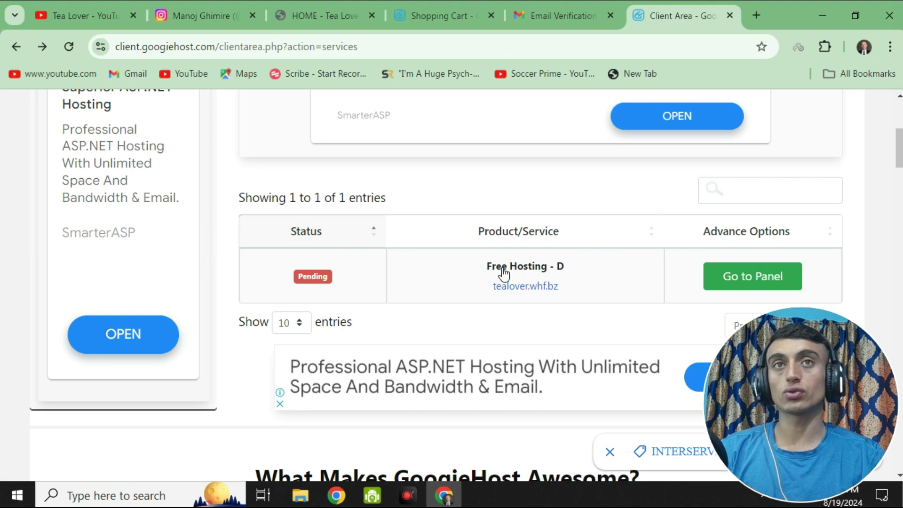
scroll(501, 277, "down", 2)
- Open the tealover.whf.bz panel and highlight its domain and nameservers free5/free6.googiehost.com
left_click(735, 208)
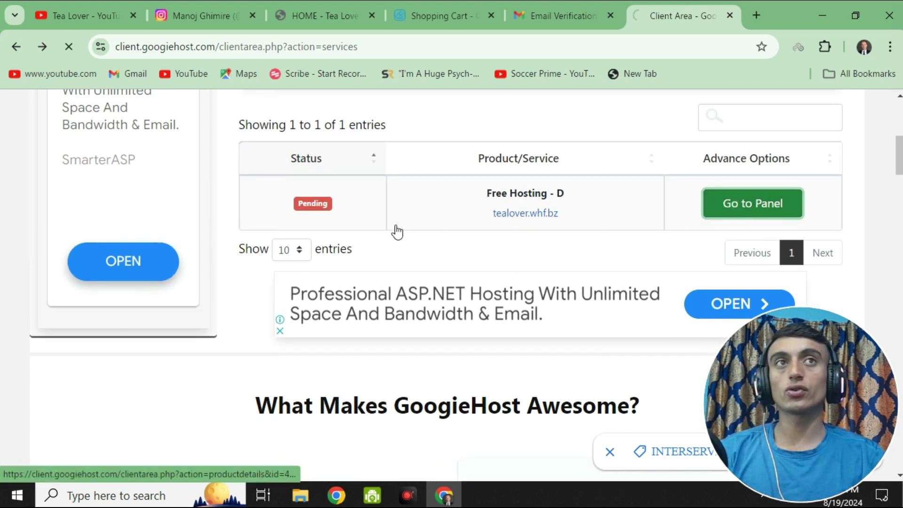
scroll(318, 218, "down", 6)
scroll(359, 210, "down", 4)
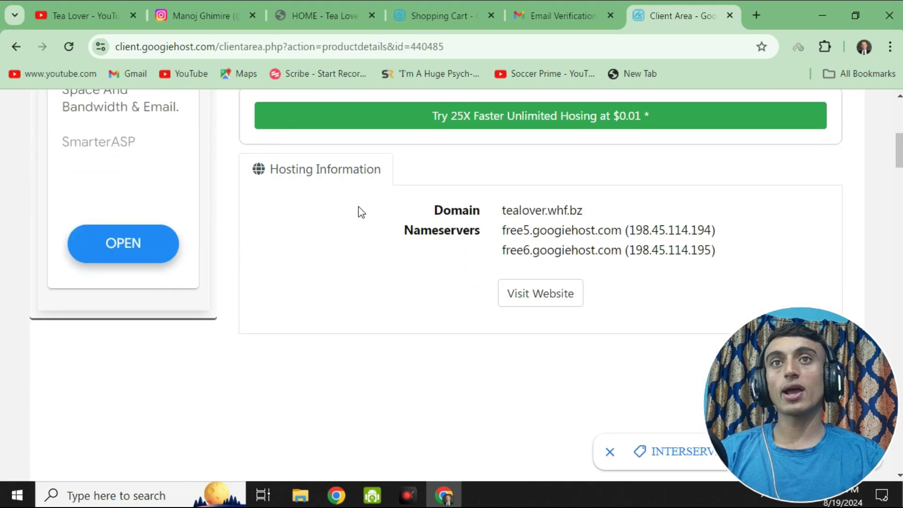
left_click_drag(435, 210, 594, 210)
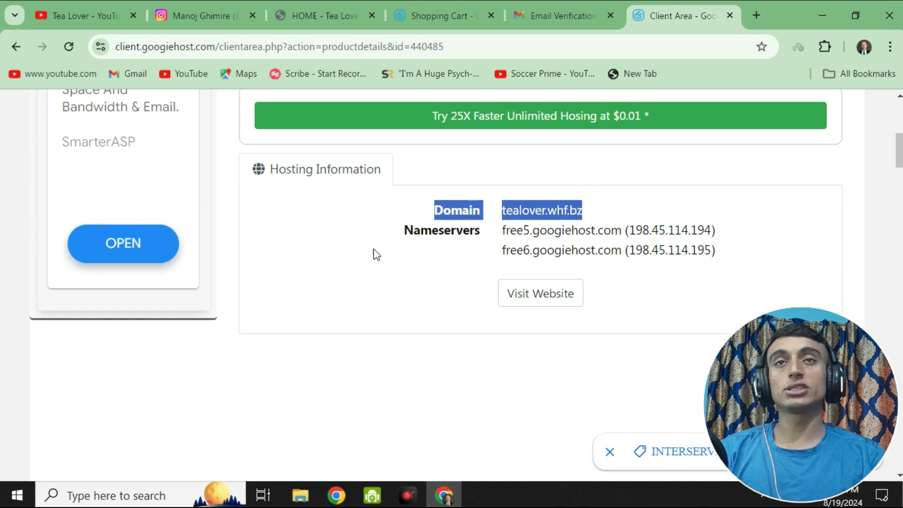
left_click_drag(390, 232, 750, 248)
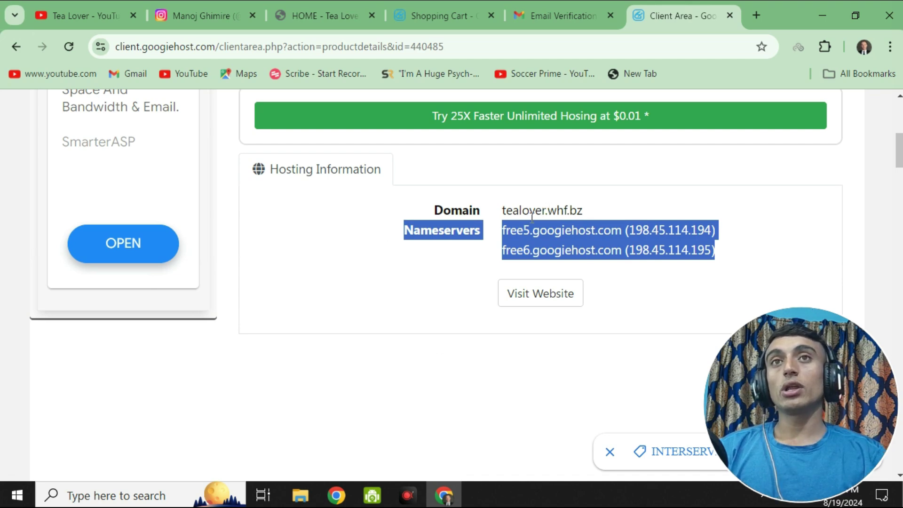
left_click(412, 265)
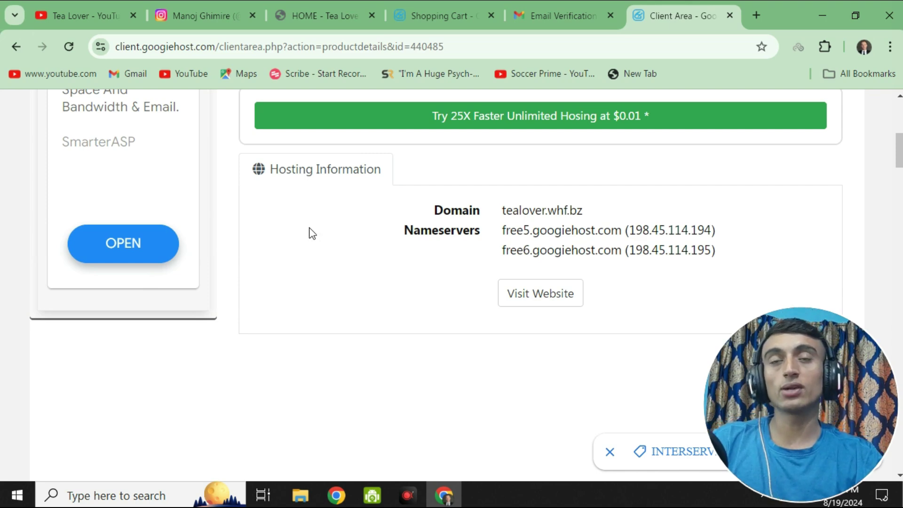
- Review the hosting details page, then switch to the Tea Lover Instagram profile tab
scroll(390, 275, "up", 3)
scroll(376, 273, "up", 5)
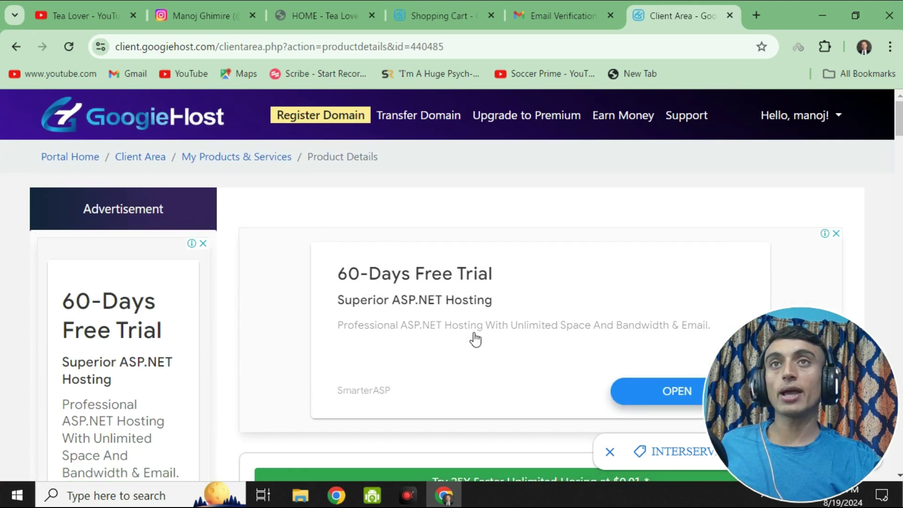
scroll(367, 244, "down", 5)
scroll(368, 244, "down", 1)
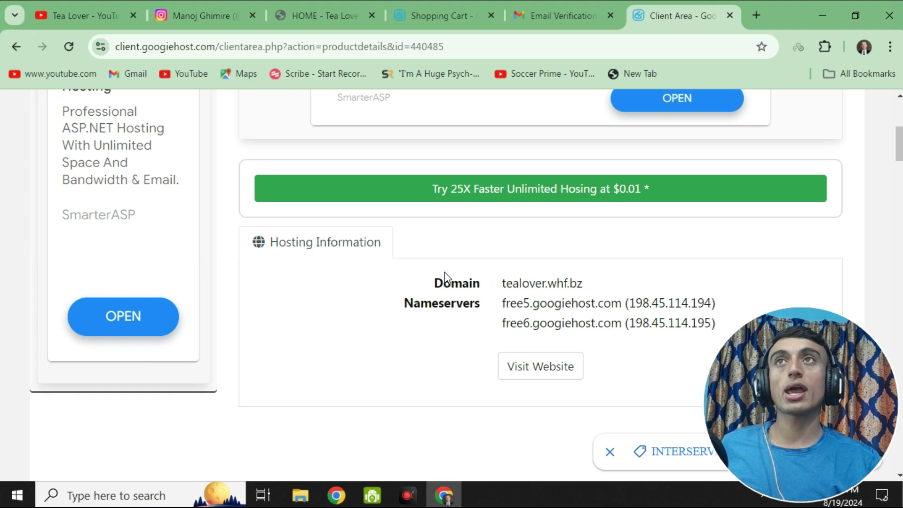
left_click(205, 18)
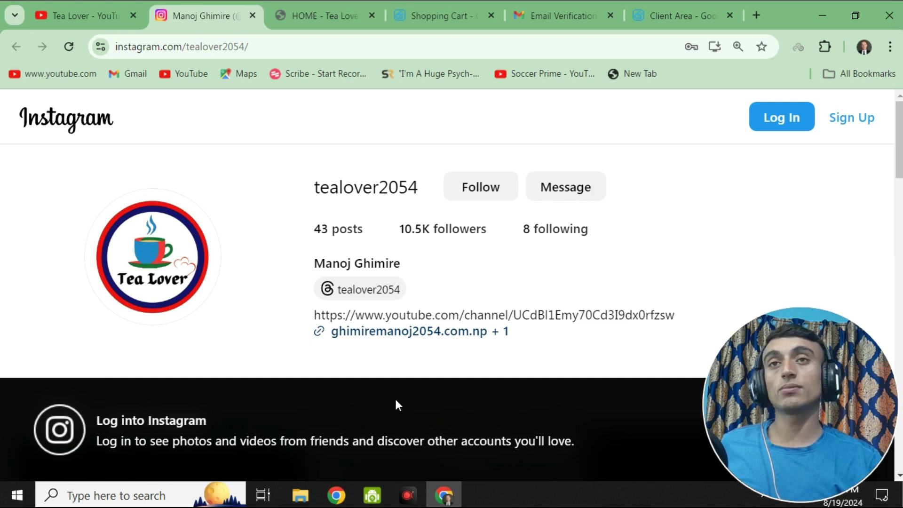
- Return via Client Area to the first YouTube tab and scroll up to Tea Lover Official's header
key("ctrl+9")
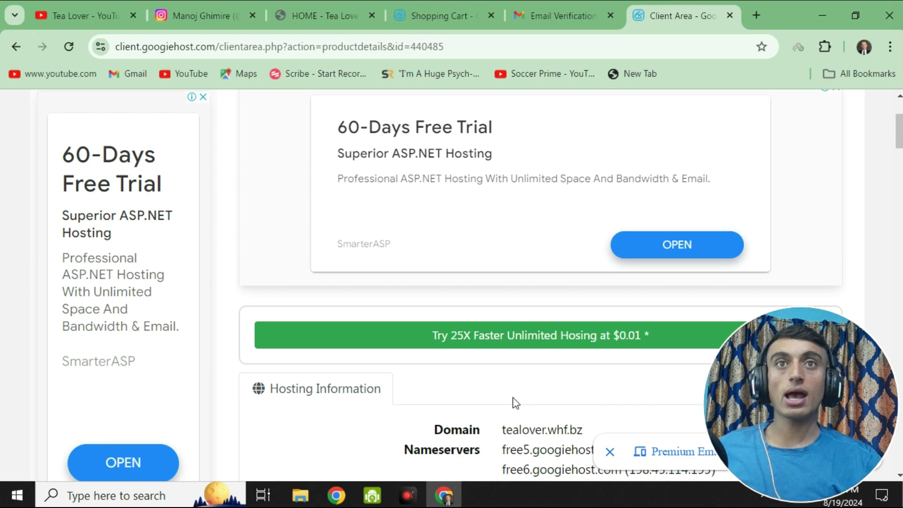
key("ctrl+1")
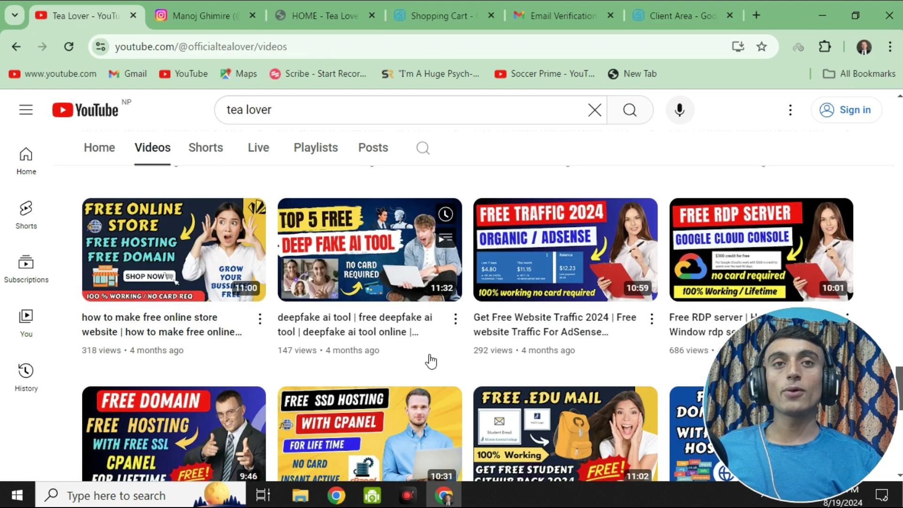
scroll(430, 363, "up", 6)
scroll(429, 359, "up", 15)
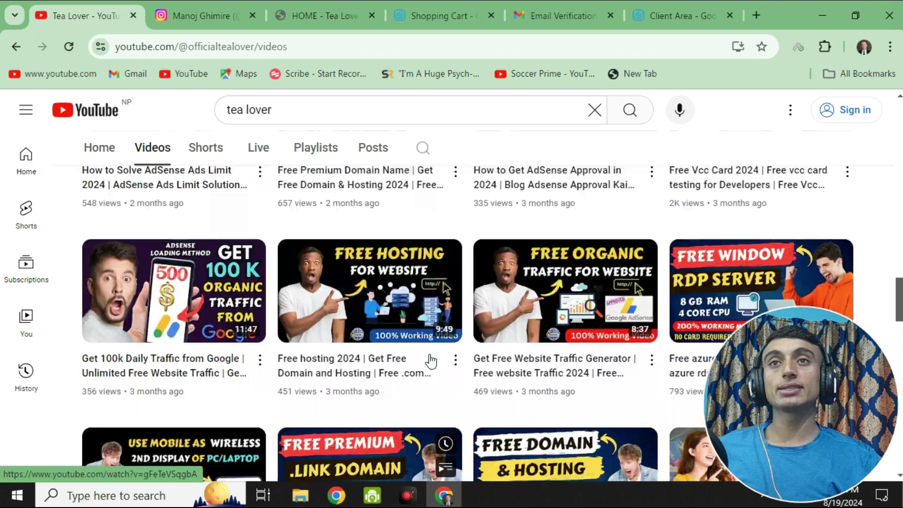
scroll(430, 360, "up", 15)
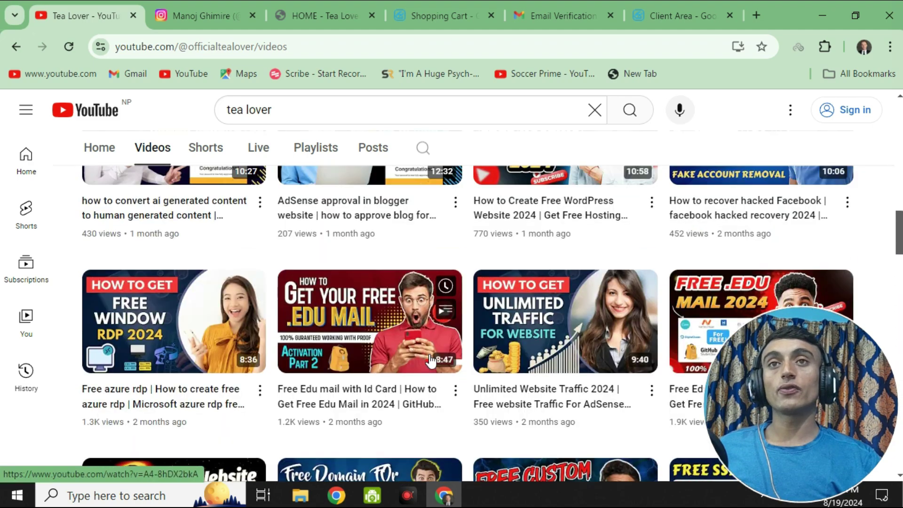
scroll(429, 358, "up", 3)
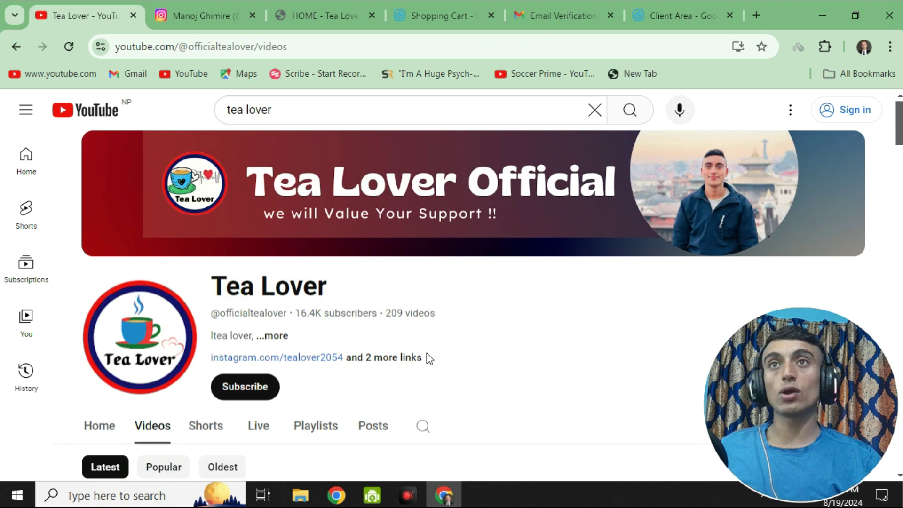